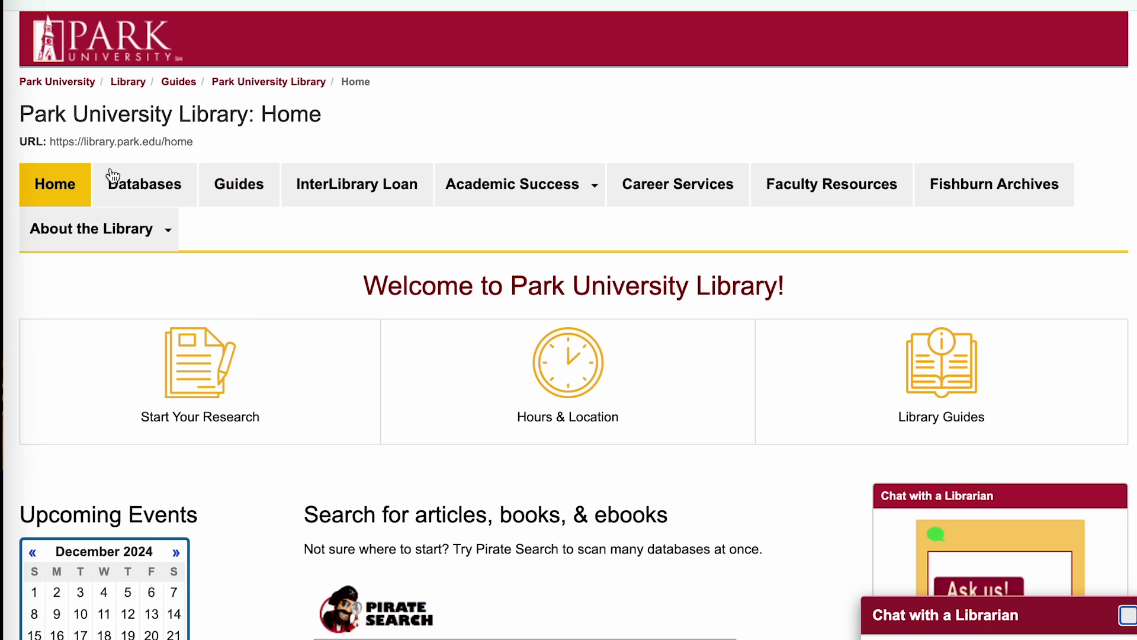
Step: Open the university library's A-Z database list and search it for Cochrane
{"action": "left_click", "coordinate": [138, 188]}
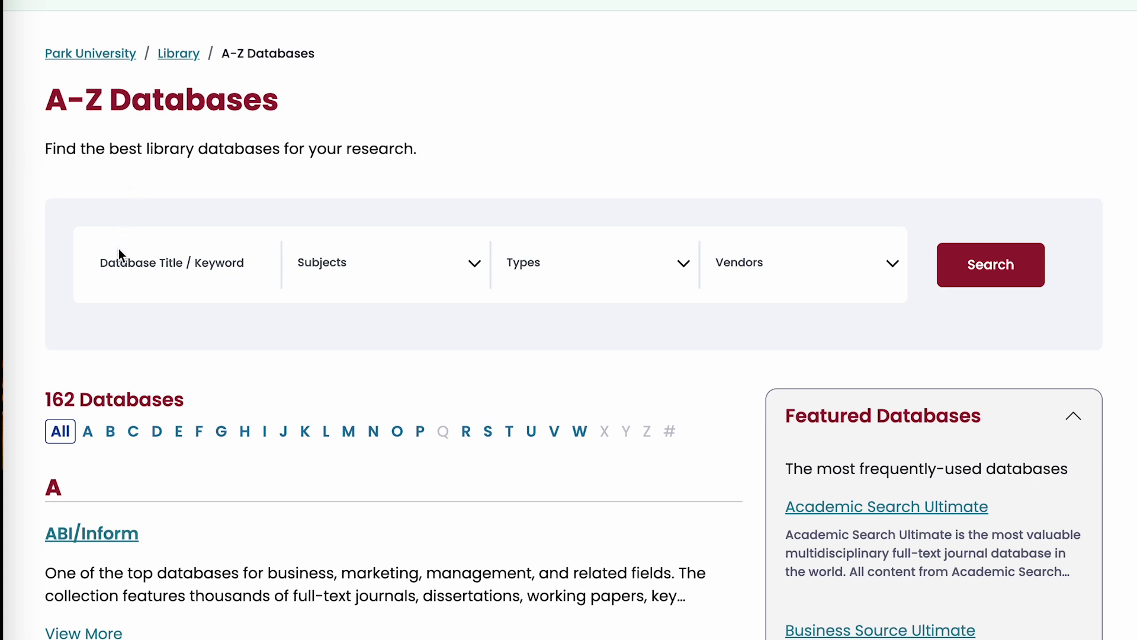
{"action": "left_click", "coordinate": [189, 258]}
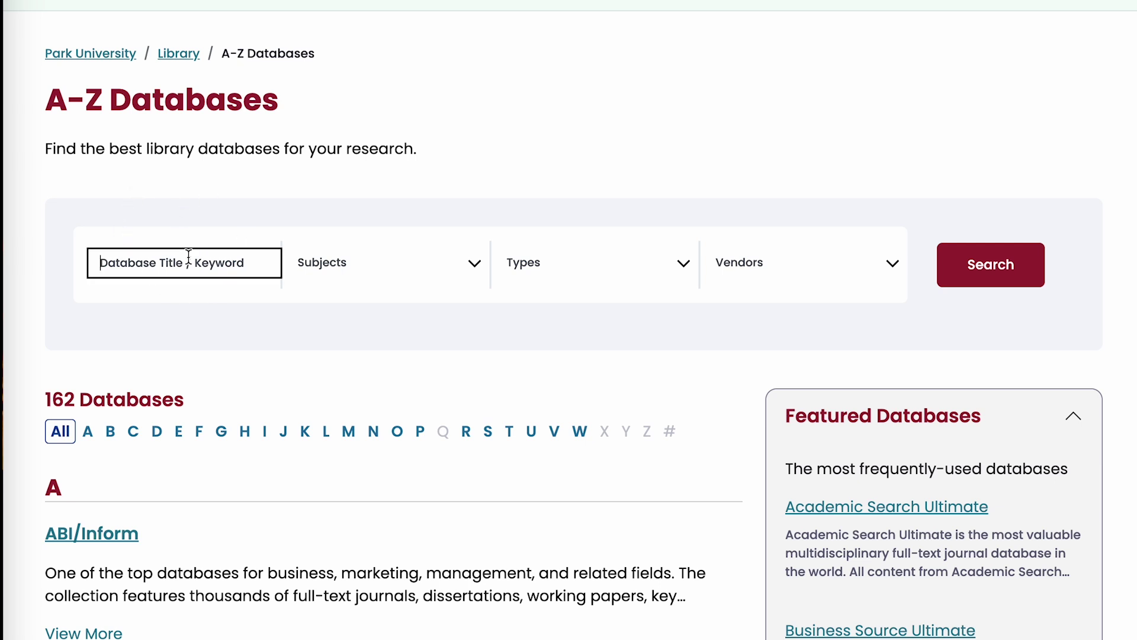
{"action": "type", "text": "Cochra"}
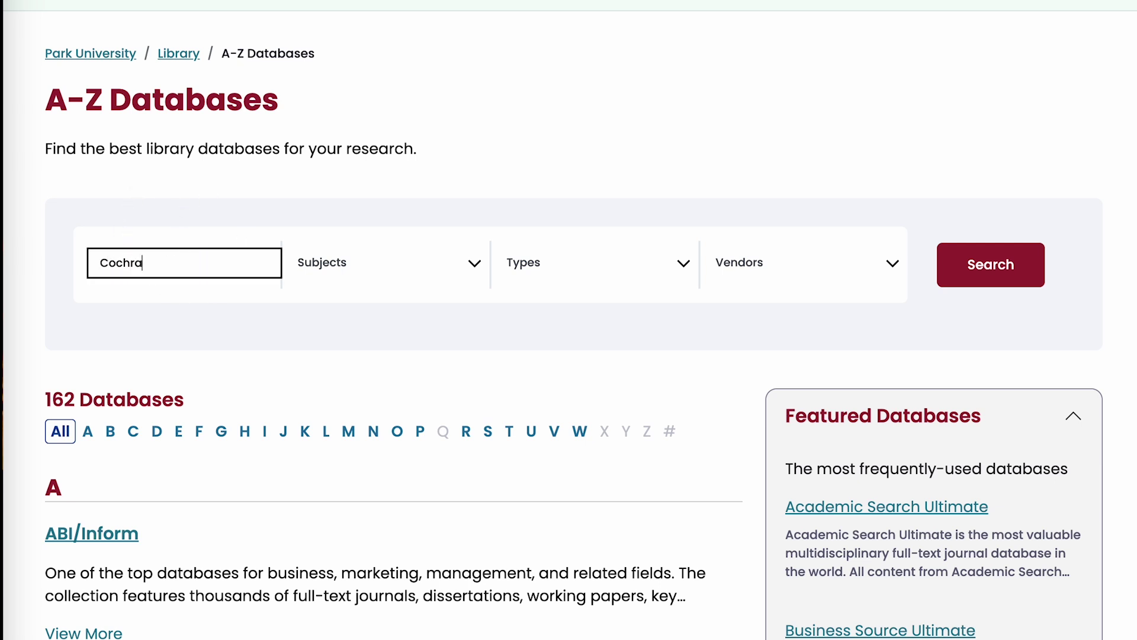
{"action": "type", "text": "ne"}
{"action": "key", "text": "Return"}
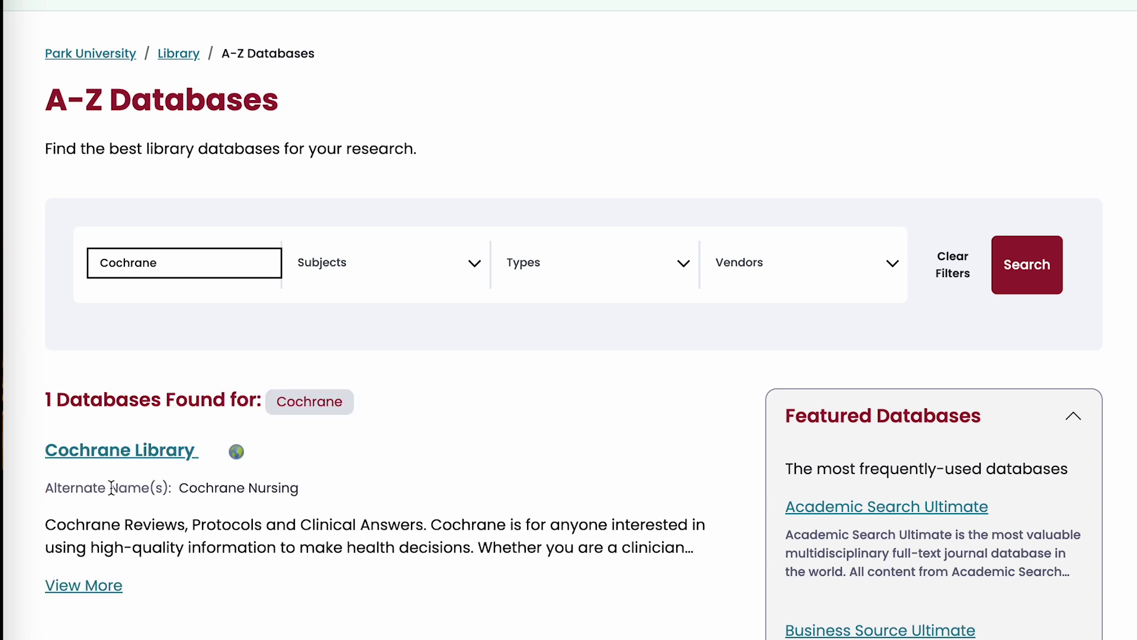
Step: Return to the full database list, filter it to the letter C and open Cochrane Library
{"action": "key", "text": "alt+Left"}
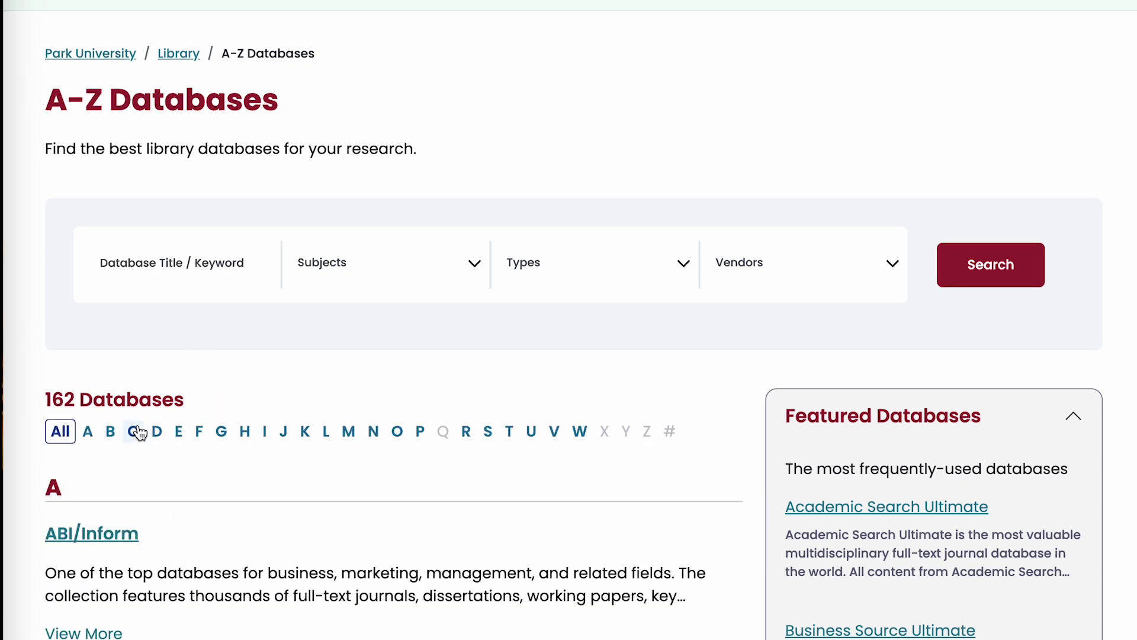
{"action": "left_click", "coordinate": [132, 434]}
{"action": "scroll", "coordinate": [141, 504], "scroll_direction": "down", "scroll_amount": 2}
{"action": "scroll", "coordinate": [142, 515], "scroll_direction": "down", "scroll_amount": 8}
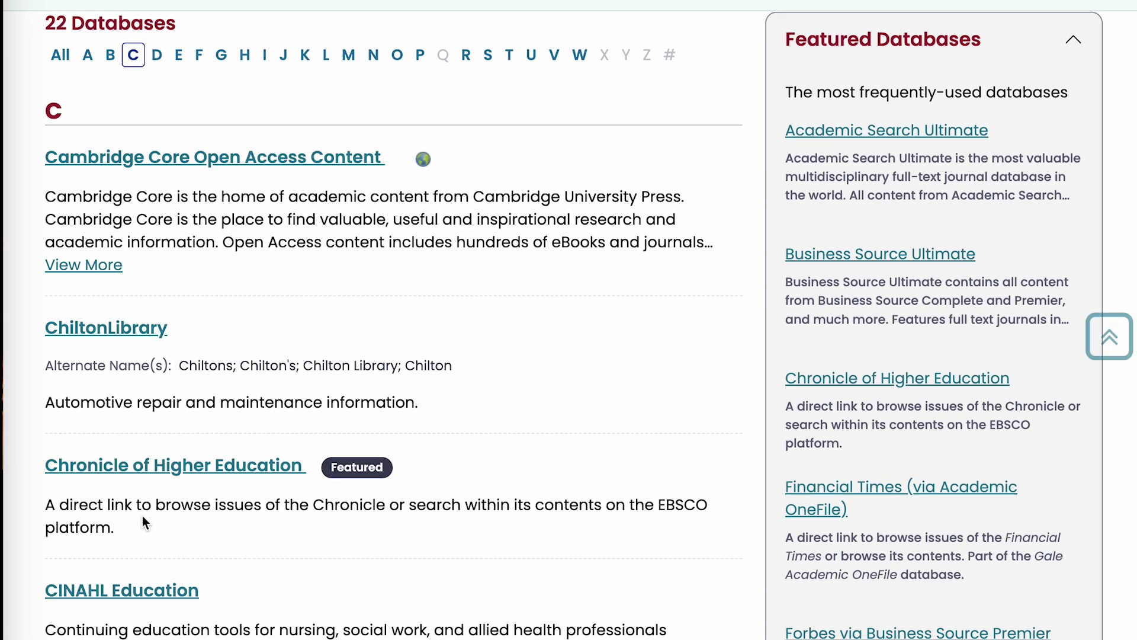
{"action": "left_click", "coordinate": [137, 516]}
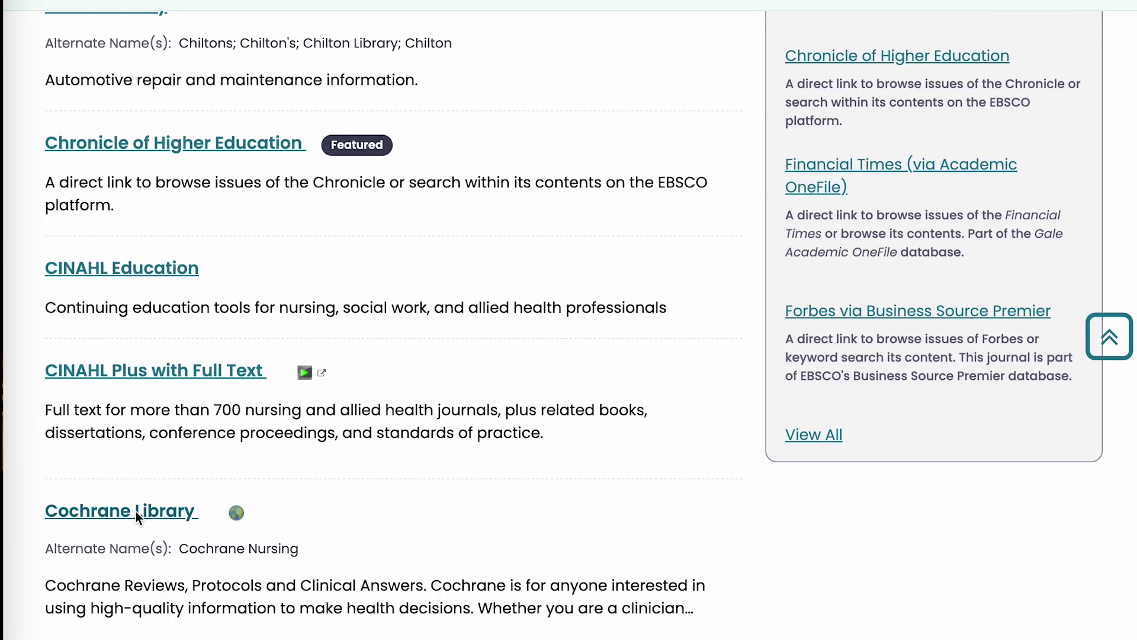
{"action": "left_click", "coordinate": [142, 178]}
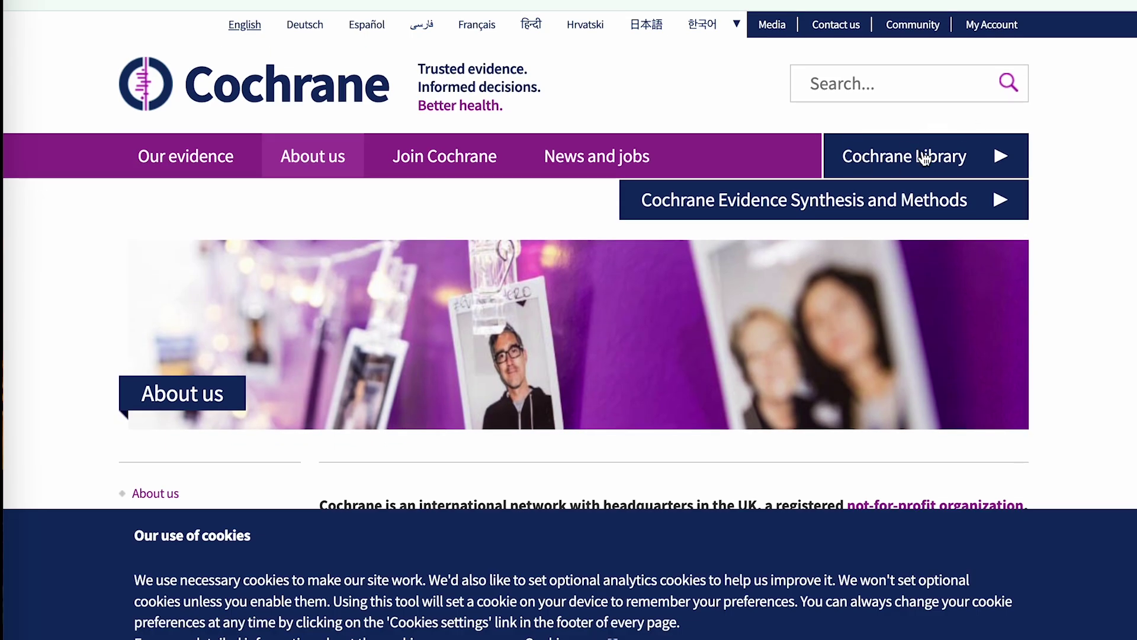
Step: Go from the Cochrane site to the Cochrane Library and open PICO search within Advanced Search
{"action": "left_click", "coordinate": [924, 158]}
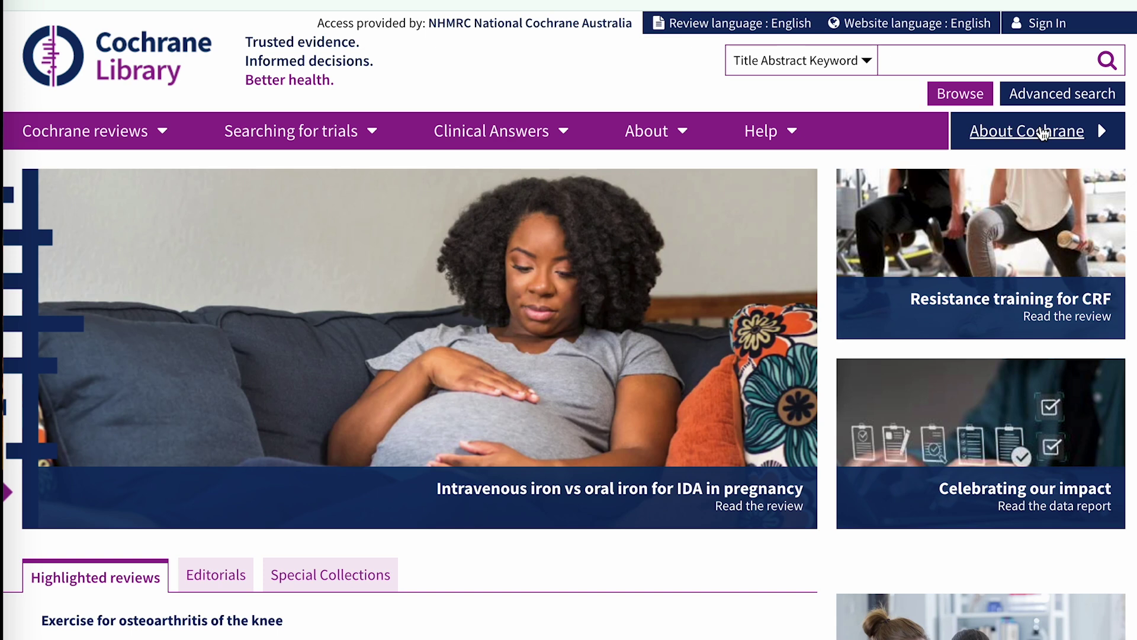
{"action": "left_click", "coordinate": [1043, 97]}
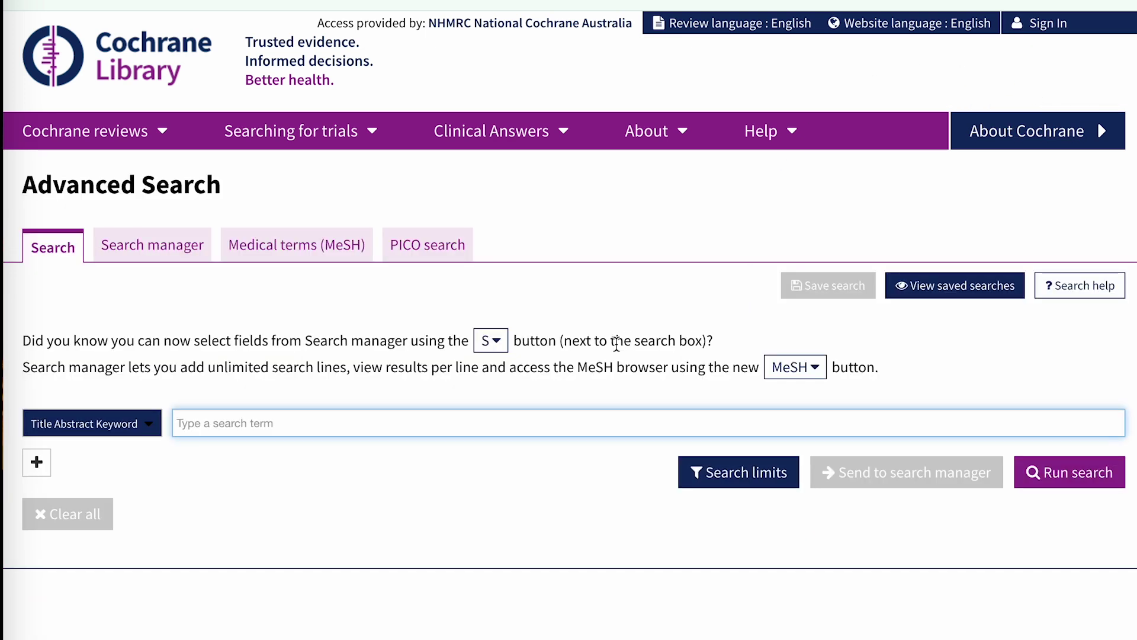
{"action": "left_click", "coordinate": [428, 252]}
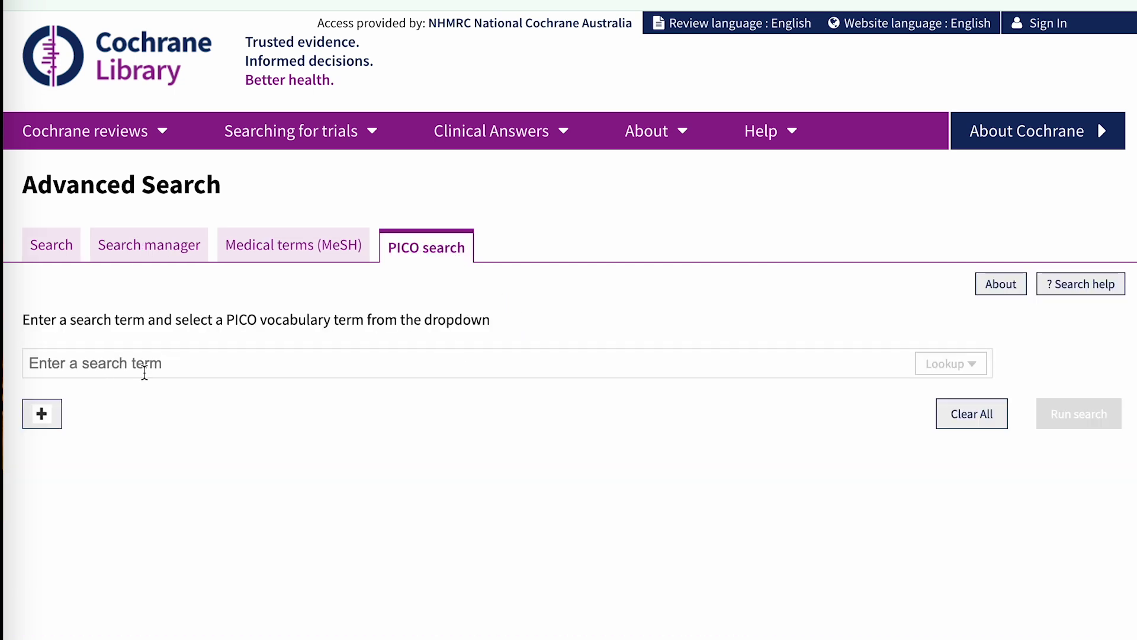
Step: Enter "mild depression" as the first PICO search term and choose the vocabulary term Mild Depression
{"action": "left_click", "coordinate": [144, 371]}
{"action": "type", "text": "mild"}
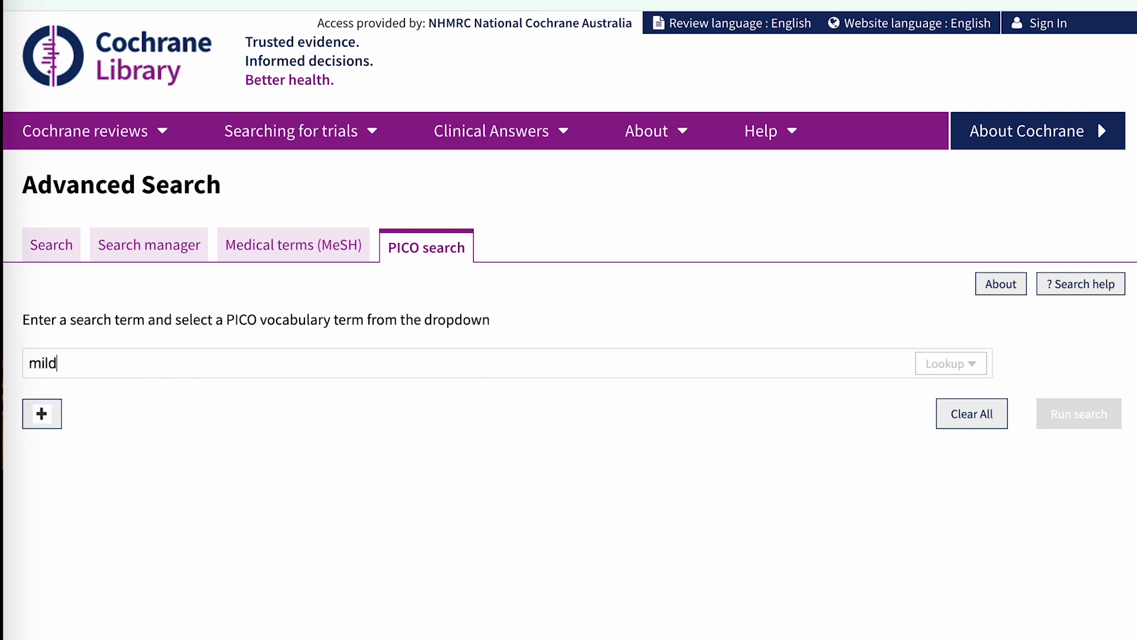
{"action": "type", "text": " depression"}
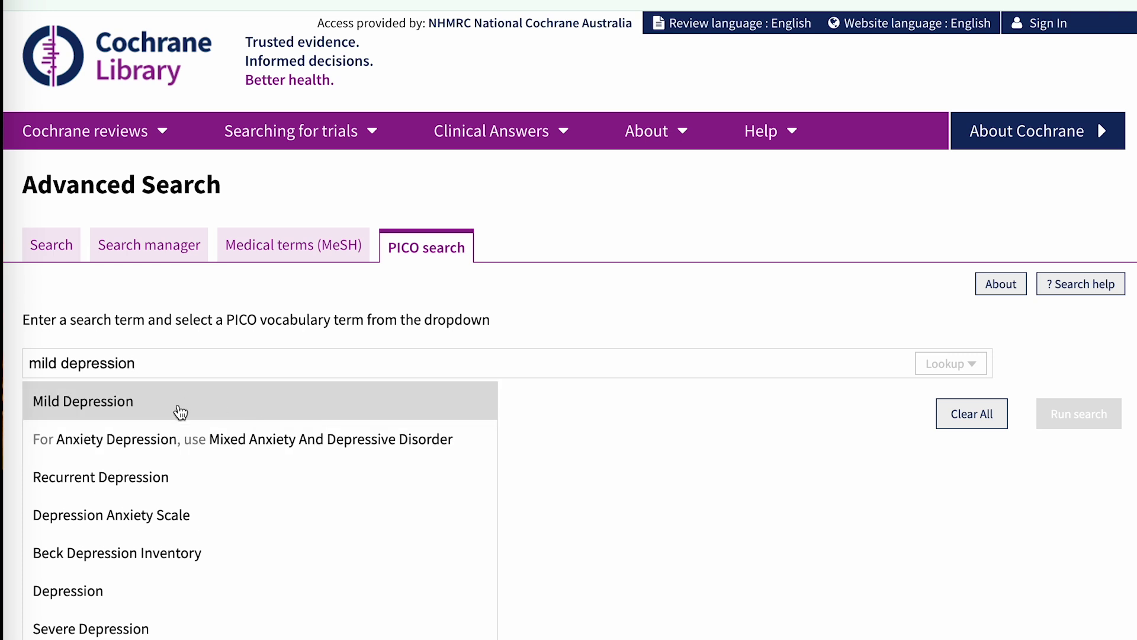
{"action": "scroll", "coordinate": [142, 483], "scroll_direction": "down", "scroll_amount": 2}
{"action": "scroll", "coordinate": [140, 487], "scroll_direction": "down", "scroll_amount": 1}
{"action": "left_click", "coordinate": [159, 404]}
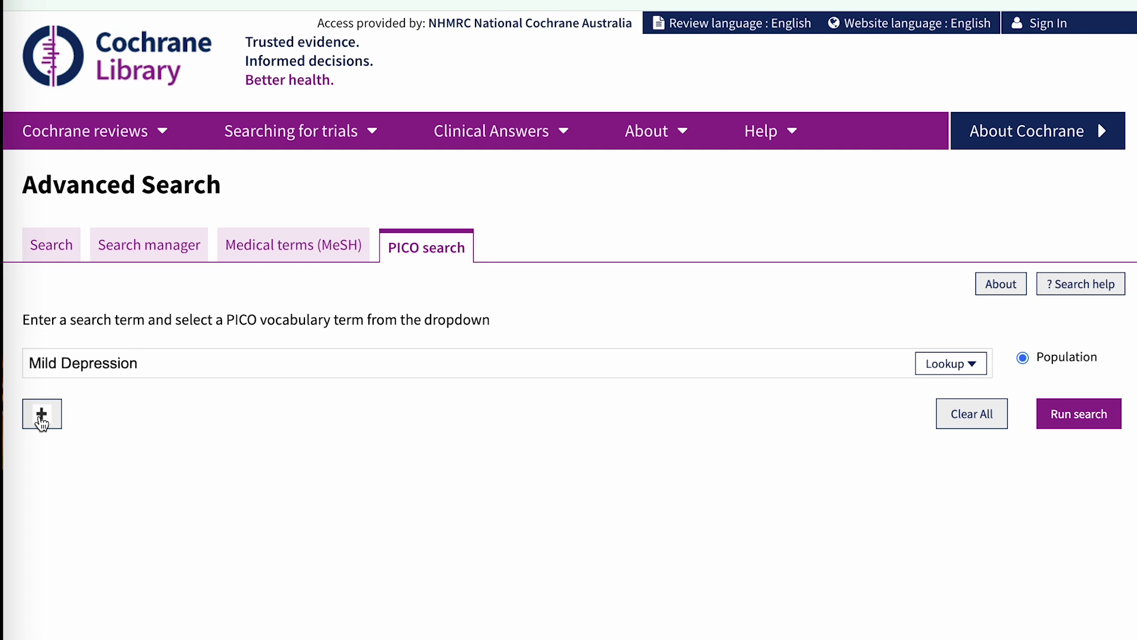
Step: Add a second search row joined with AND, look up "women" and choose the vocabulary term Female
{"action": "left_click", "coordinate": [41, 414]}
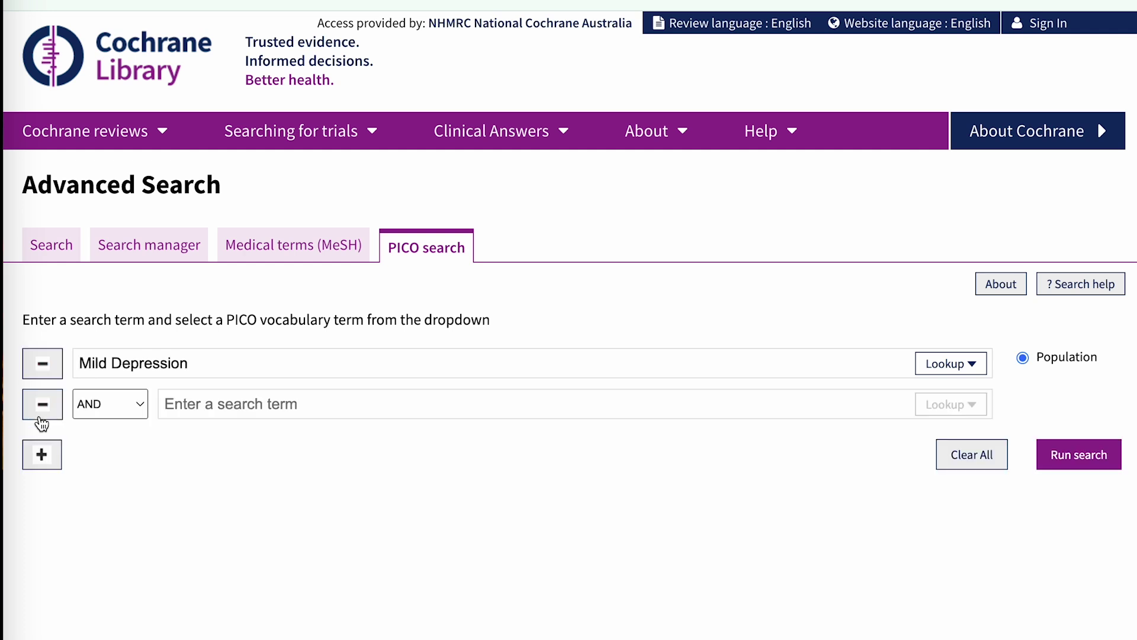
{"action": "left_click", "coordinate": [211, 406]}
{"action": "type", "text": "wo"}
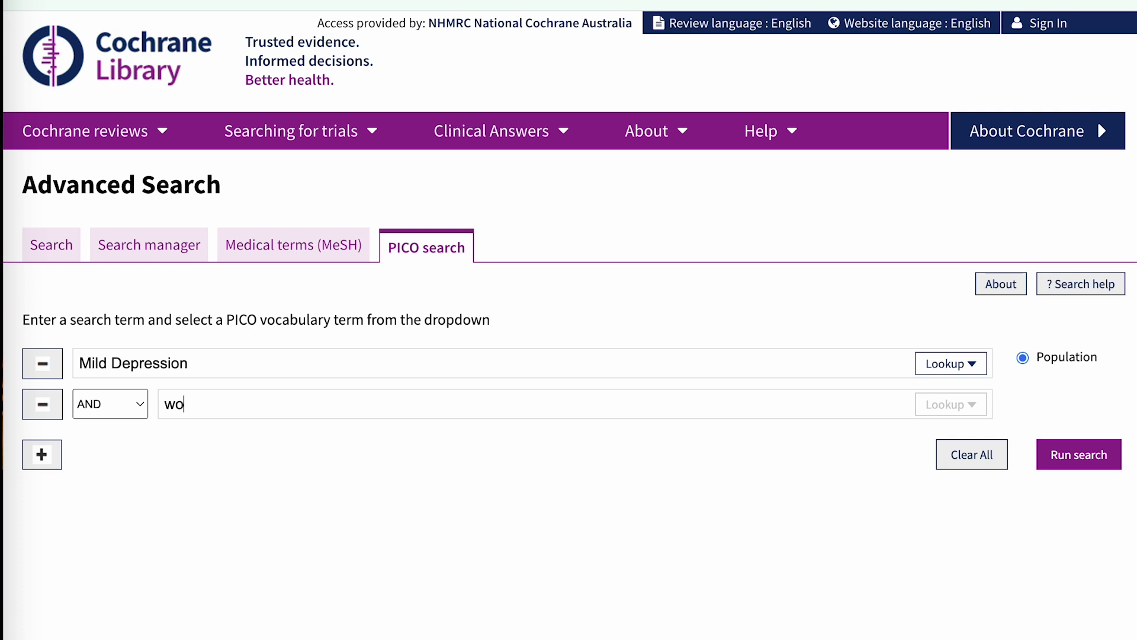
{"action": "type", "text": "men"}
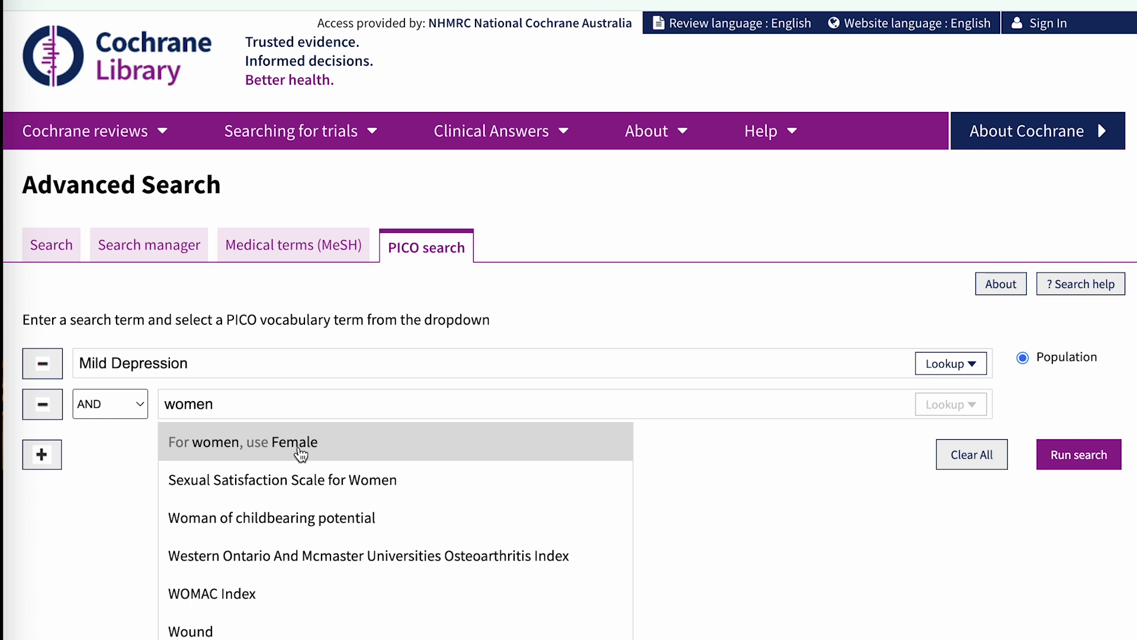
{"action": "left_click", "coordinate": [301, 454]}
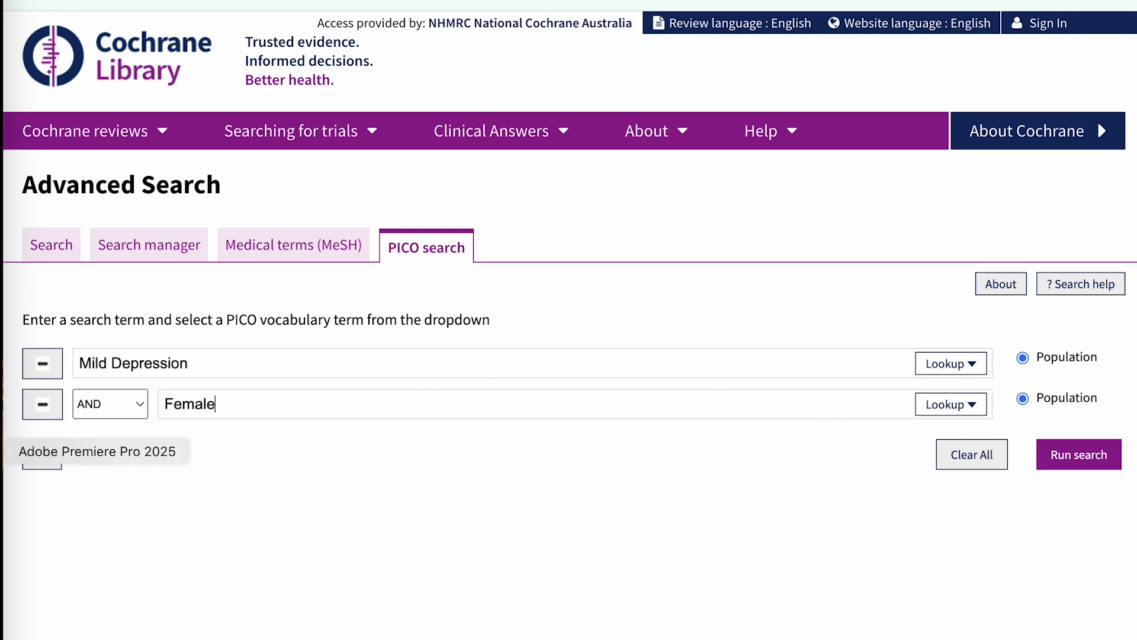
Step: Add a third search row joined with AND and set its vocabulary term to Fluoxetine
{"action": "left_click", "coordinate": [42, 455]}
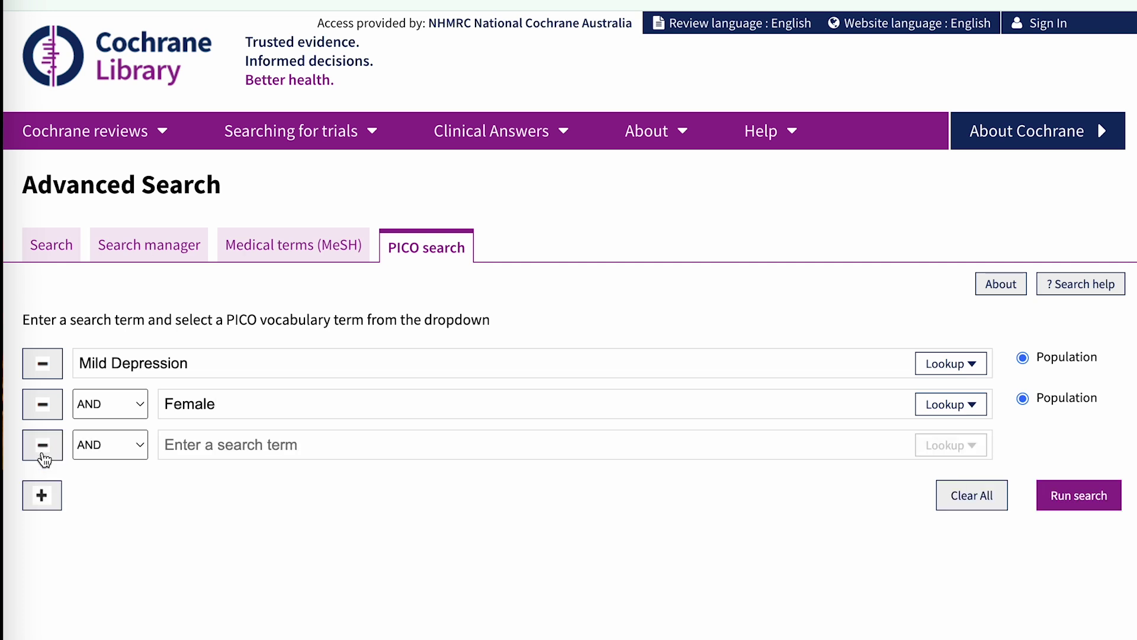
{"action": "left_click", "coordinate": [183, 446]}
{"action": "type", "text": "fluoxetine"}
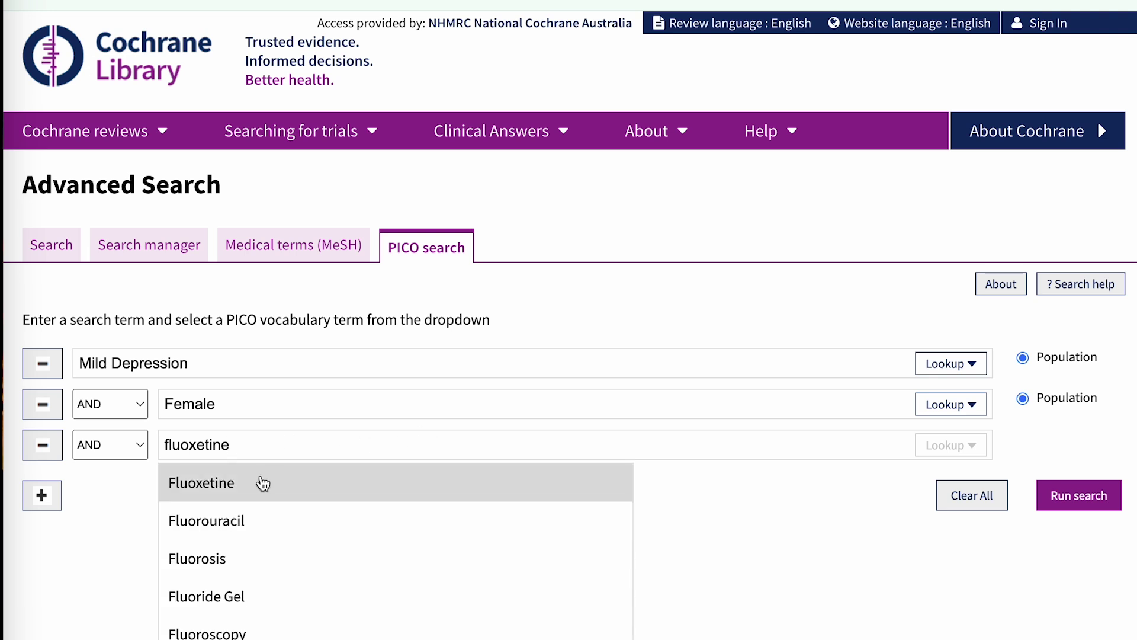
{"action": "left_click", "coordinate": [262, 484]}
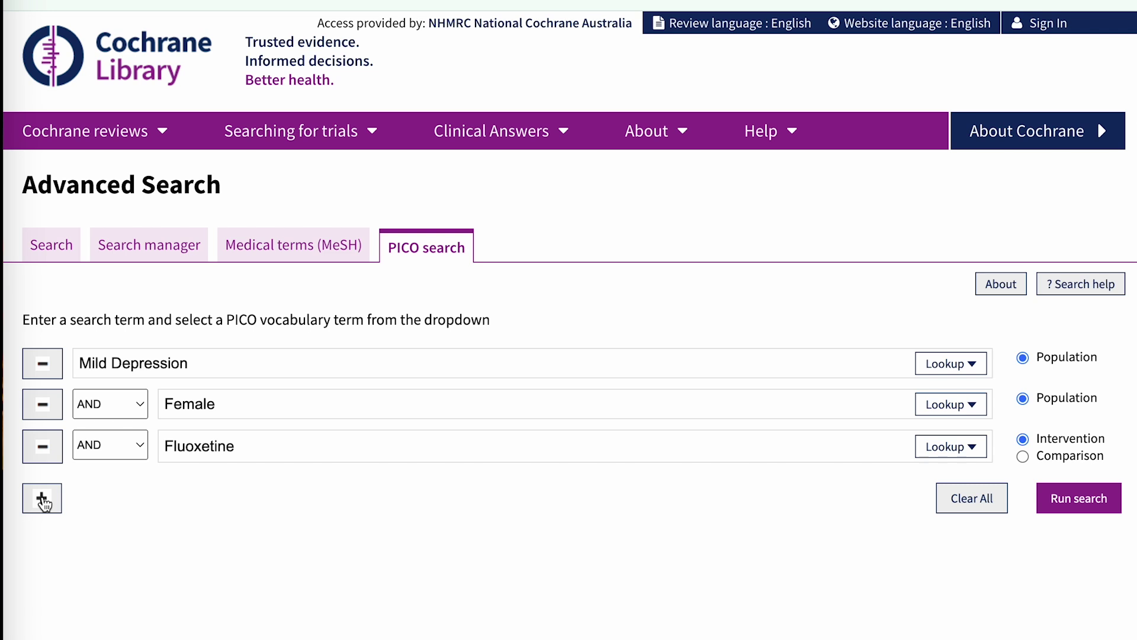
Step: Add a fourth search row joined with AND and set its vocabulary term to Cognitive Behavioral Therapy
{"action": "left_click", "coordinate": [42, 499]}
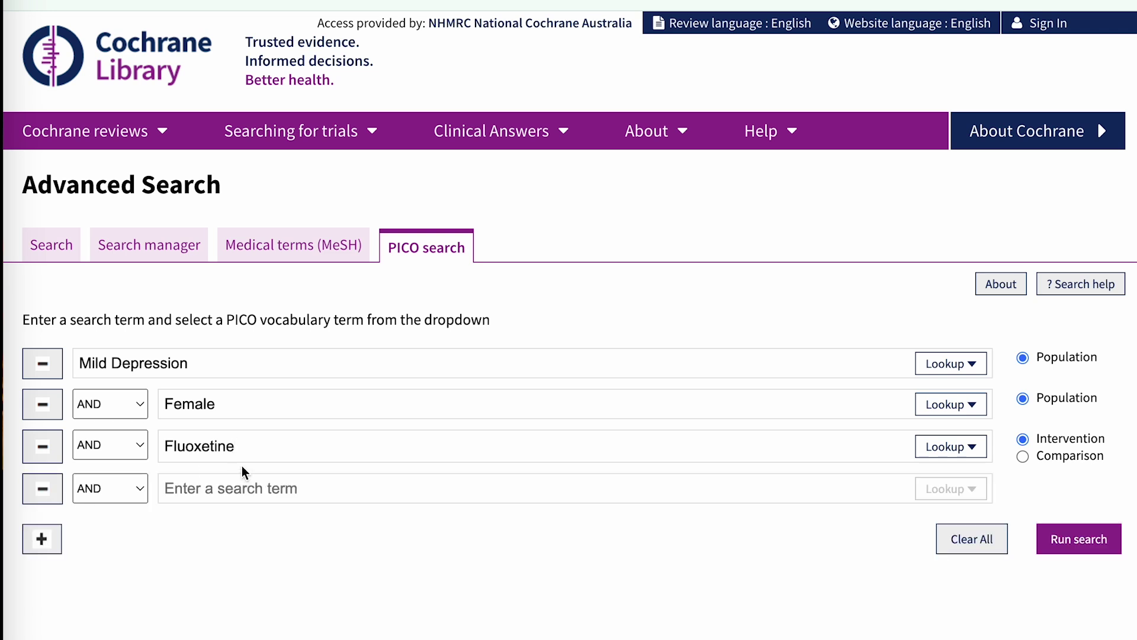
{"action": "left_click", "coordinate": [243, 483]}
{"action": "type", "text": "cognitiv"}
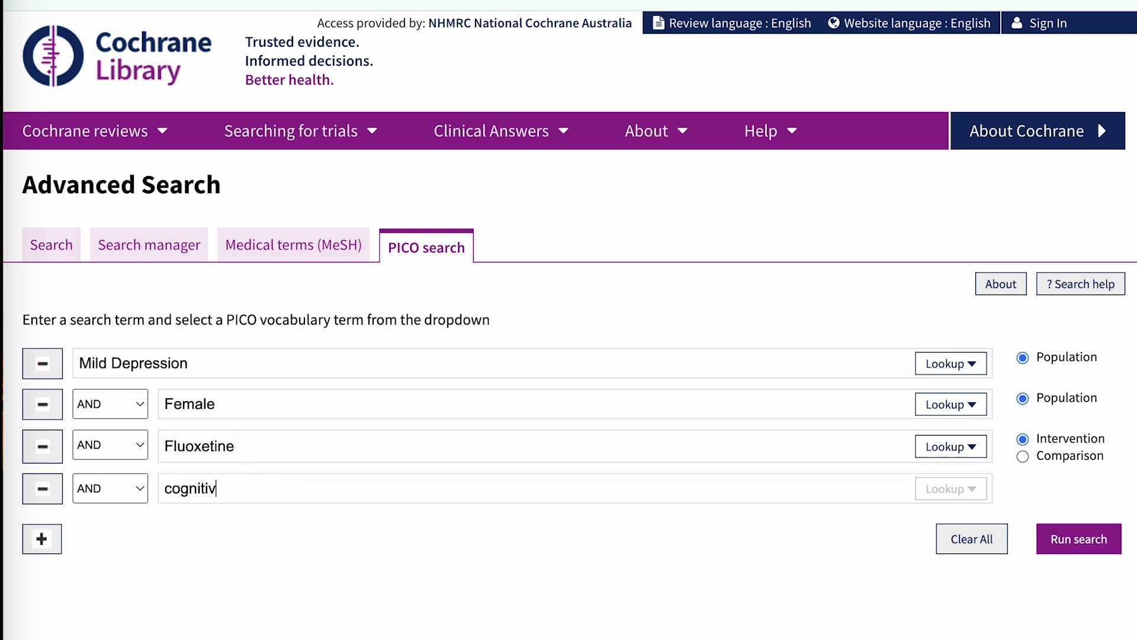
{"action": "type", "text": "e behavioral theraphy"}
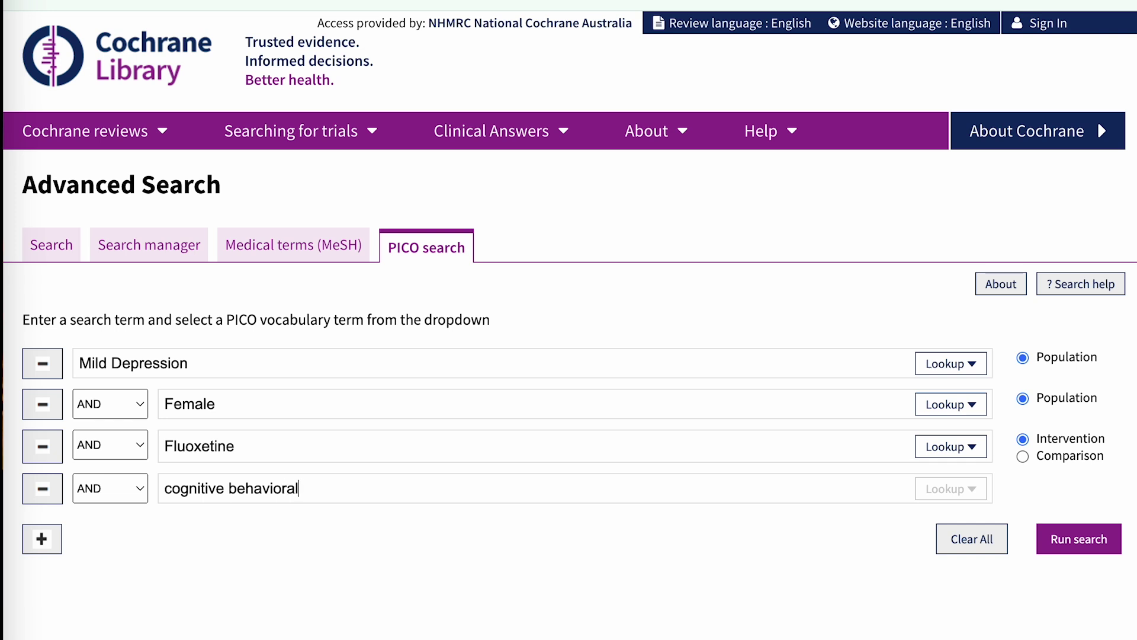
{"action": "key", "text": "BackSpace"}
{"action": "key", "text": "BackSpace"}
{"action": "type", "text": "y"}
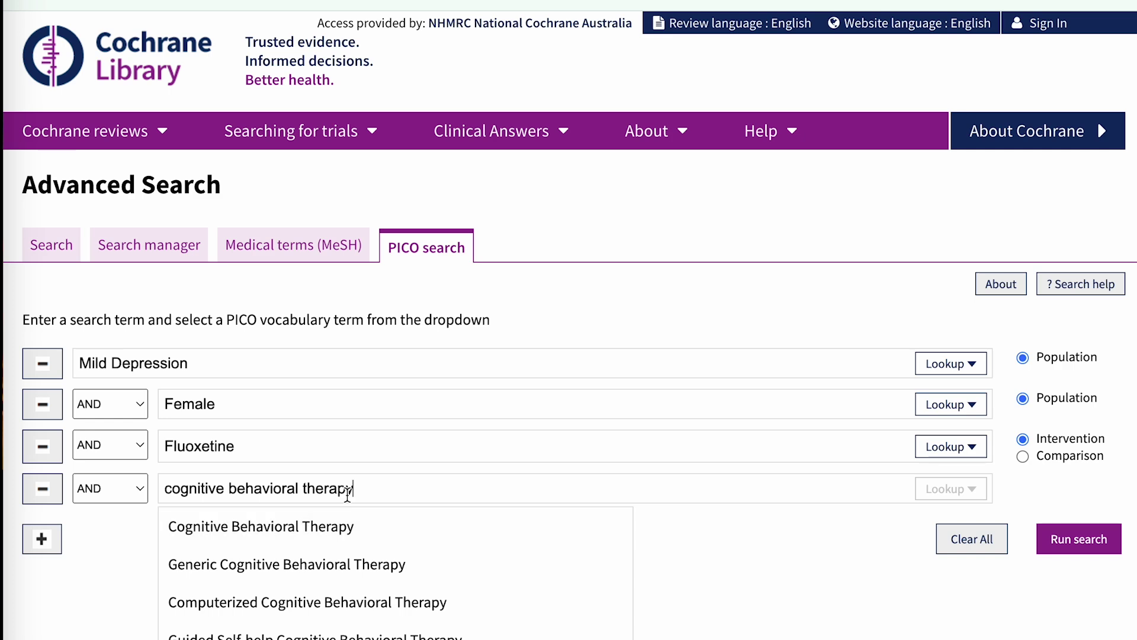
{"action": "scroll", "coordinate": [348, 492], "scroll_direction": "down", "scroll_amount": 1}
{"action": "scroll", "coordinate": [526, 496], "scroll_direction": "down", "scroll_amount": 1}
{"action": "scroll", "coordinate": [521, 474], "scroll_direction": "up", "scroll_amount": 1}
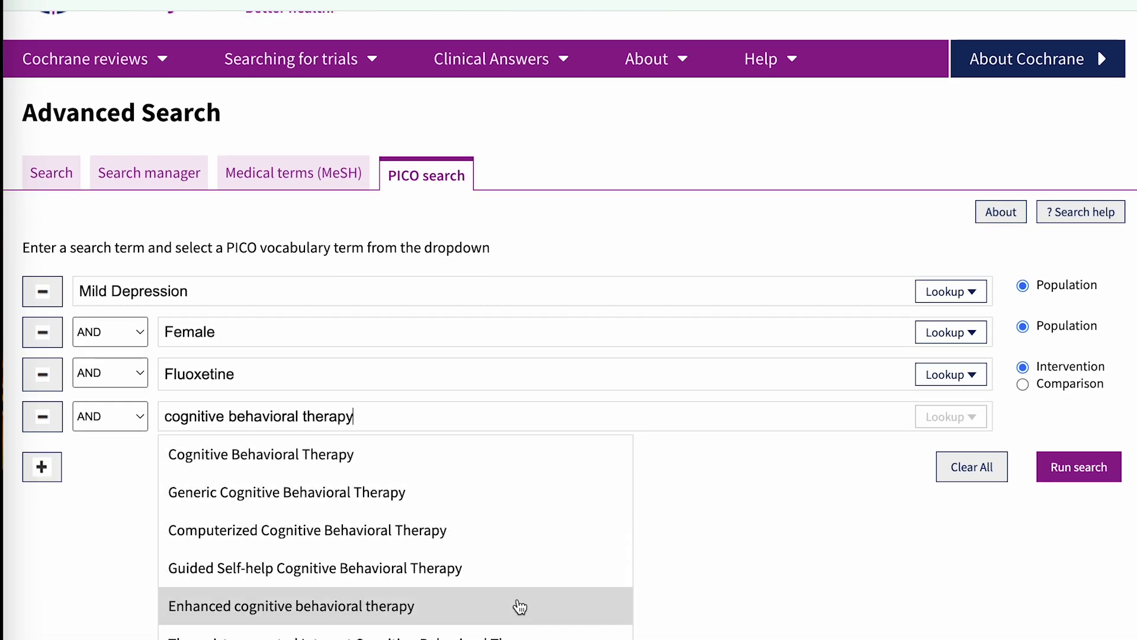
{"action": "left_click", "coordinate": [494, 463]}
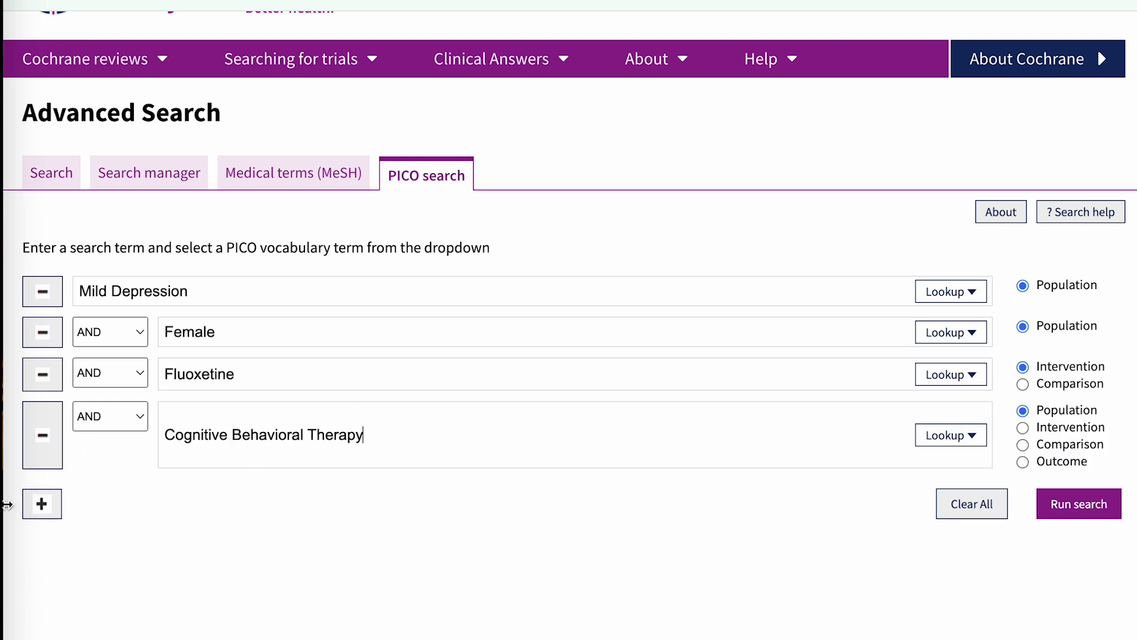
Step: Add a fifth search row joined with OR, and classify the Cognitive Behavioral Therapy term as Comparison
{"action": "left_click", "coordinate": [42, 505]}
{"action": "left_click", "coordinate": [138, 496]}
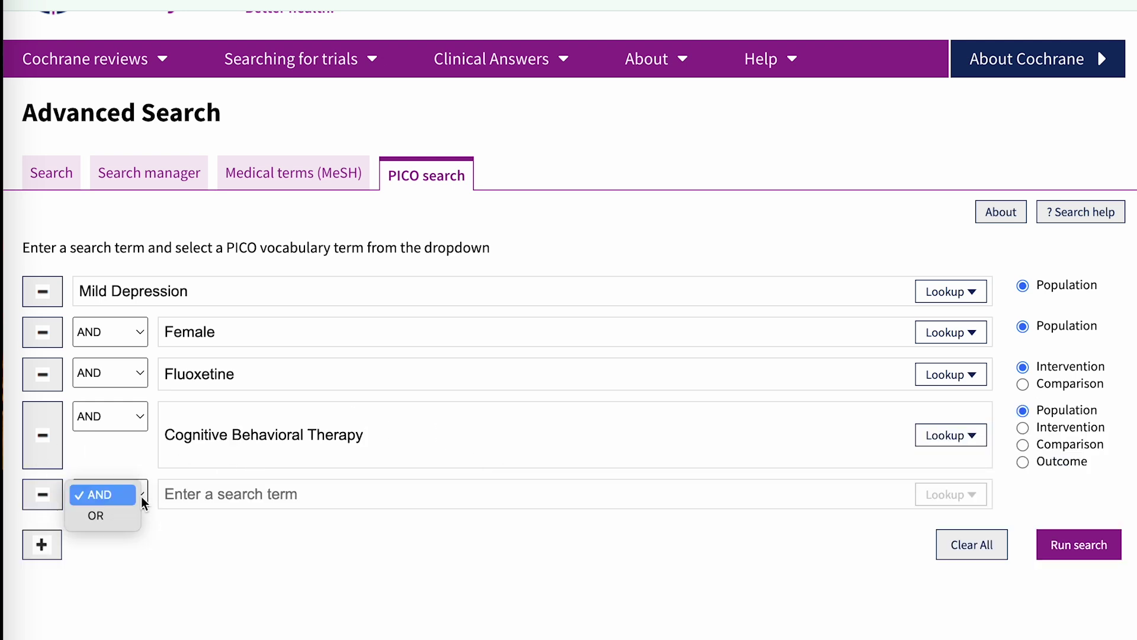
{"action": "left_click", "coordinate": [98, 515]}
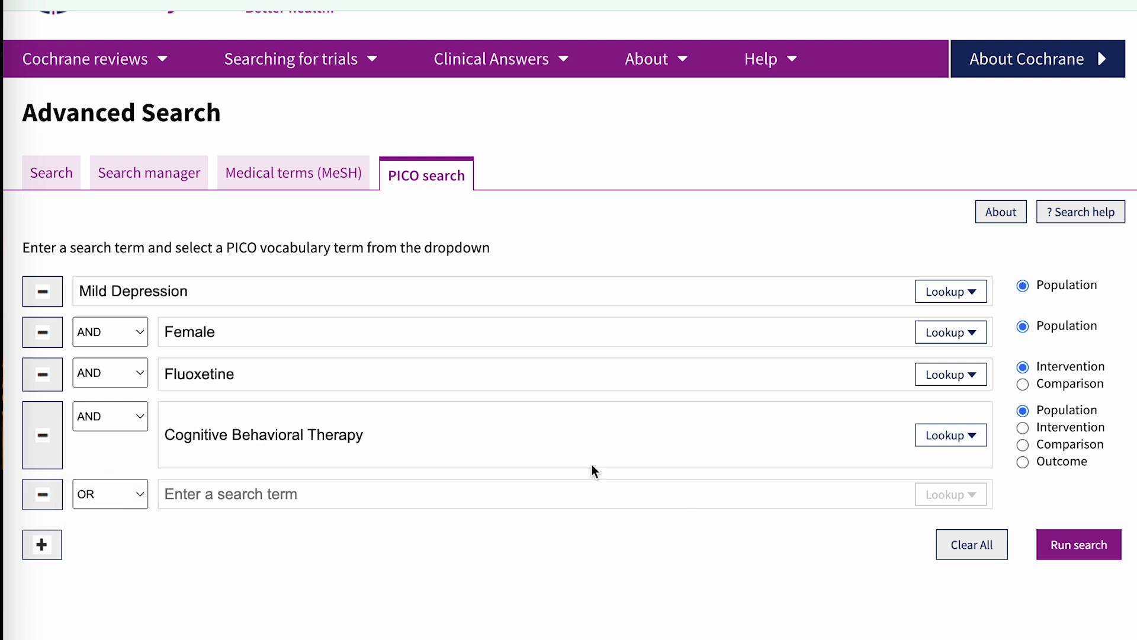
{"action": "left_click", "coordinate": [1024, 446]}
Step: Set the OR row's vocabulary term to Generic Cognitive Behavioral Therapy and classify it as Comparison
{"action": "type", "text": "generic co"}
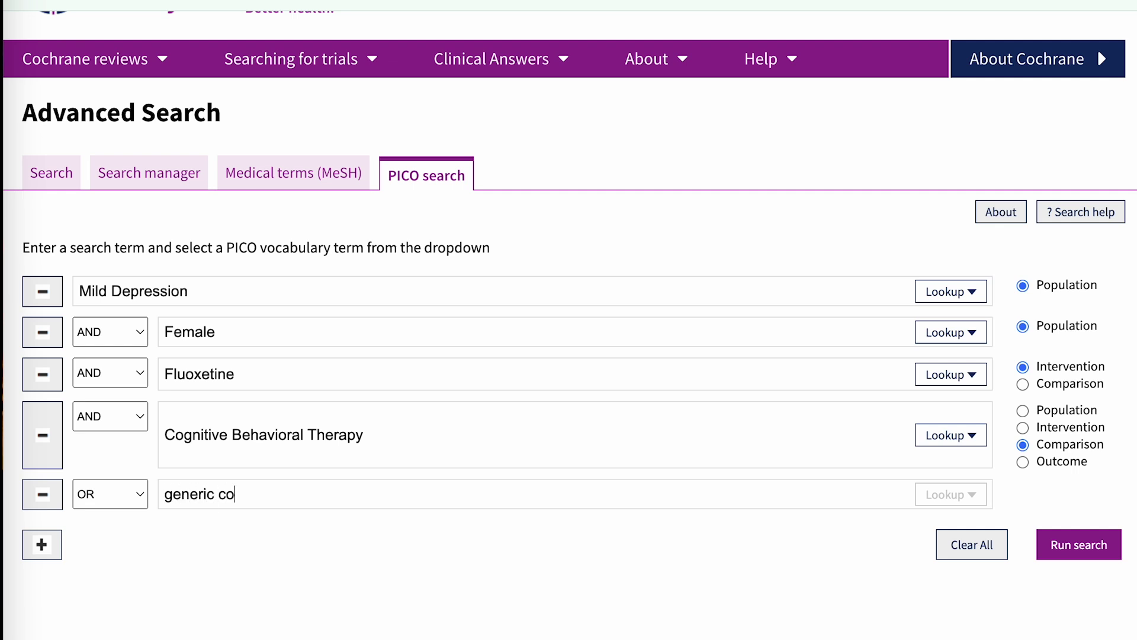
{"action": "type", "text": "gnitive behav"}
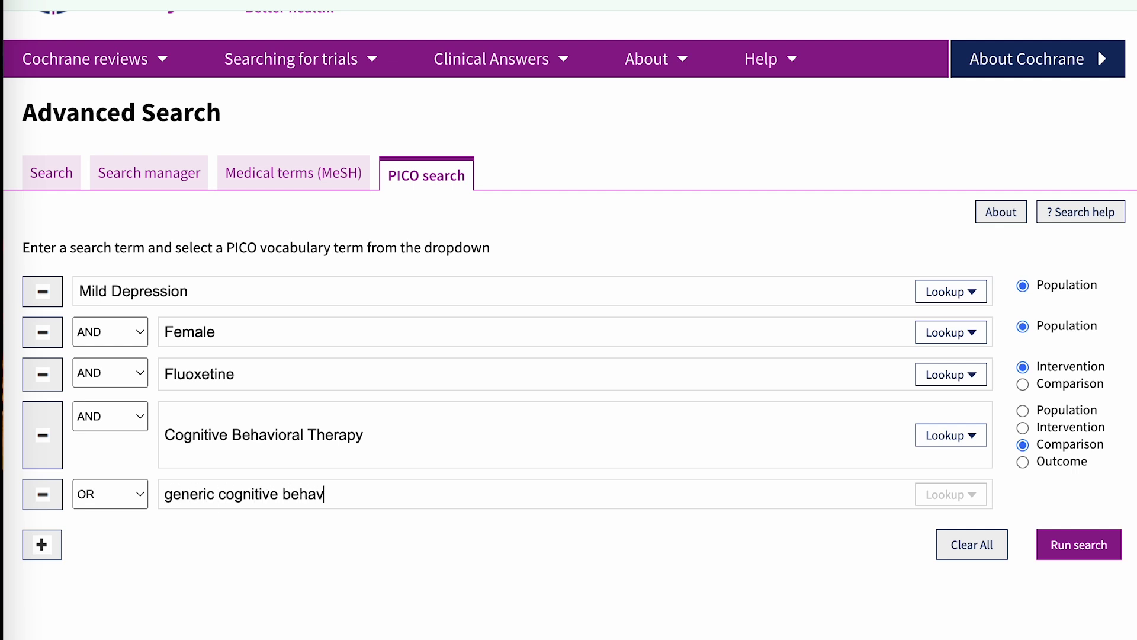
{"action": "type", "text": "ioral therapy"}
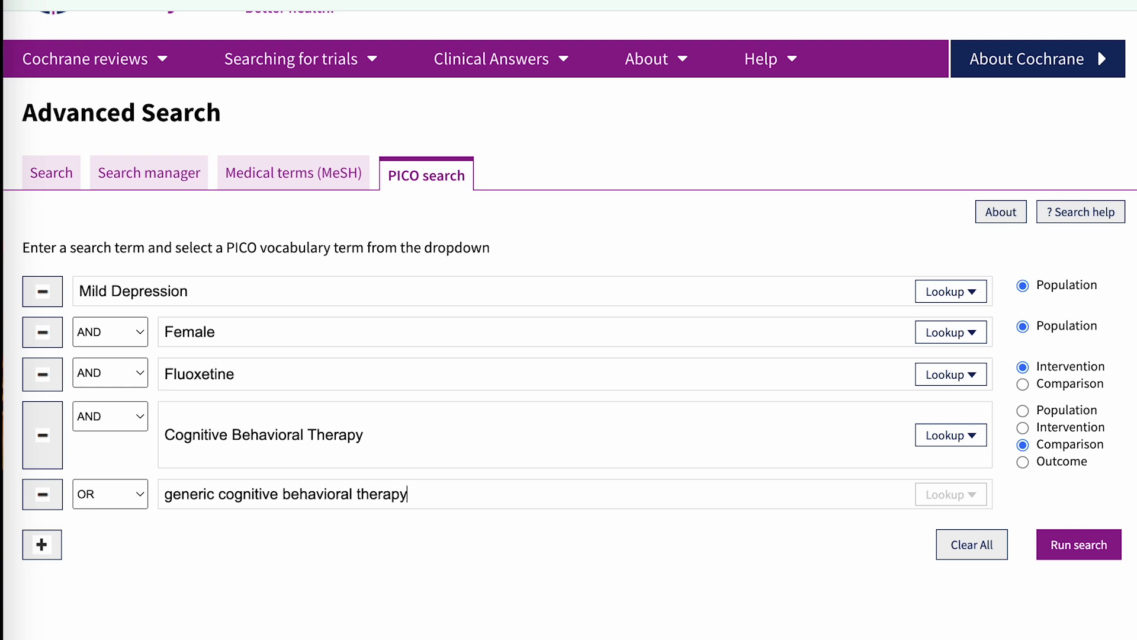
{"action": "left_click", "coordinate": [402, 536]}
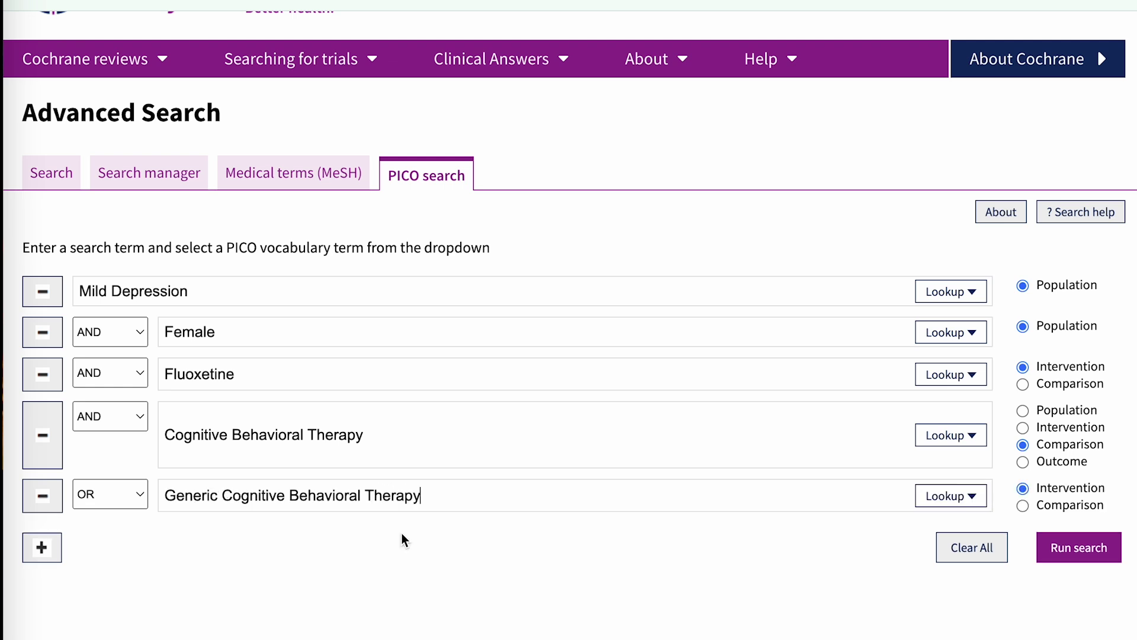
{"action": "left_click", "coordinate": [1023, 505]}
Step: Add a sixth search row joined with AND, look up "Depressive symptom control", and choose the outcome term Depressive Disorder In Remission
{"action": "left_click", "coordinate": [41, 547]}
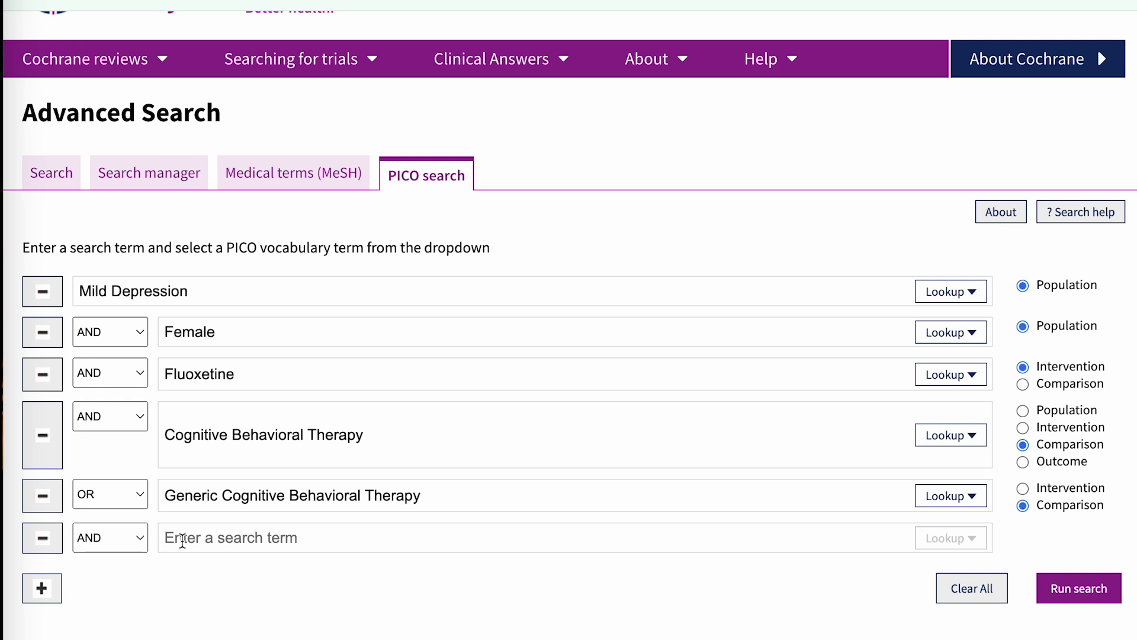
{"action": "type", "text": "d"}
{"action": "key", "text": "BackSpace"}
{"action": "type", "text": "D"}
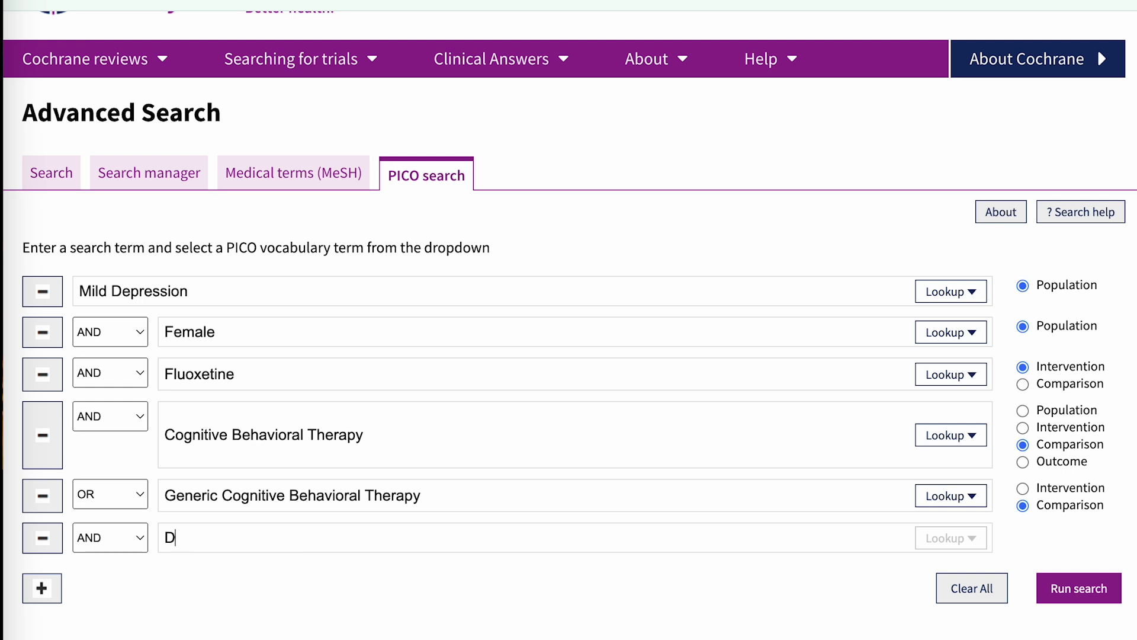
{"action": "type", "text": "epressive symptom control"}
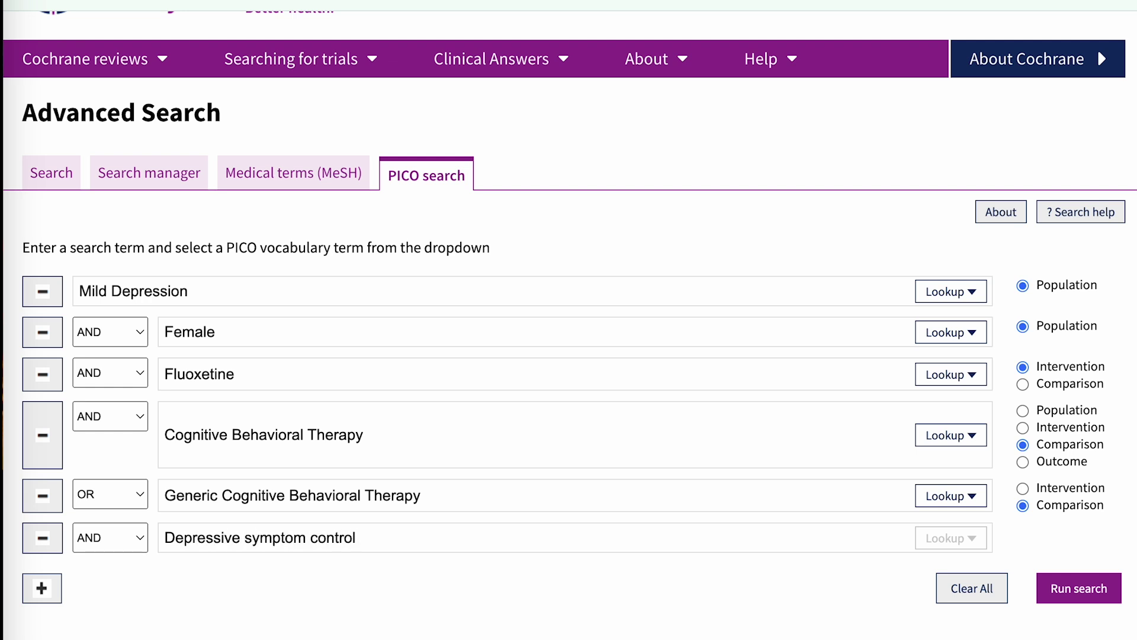
{"action": "scroll", "coordinate": [355, 624], "scroll_direction": "down", "scroll_amount": 2}
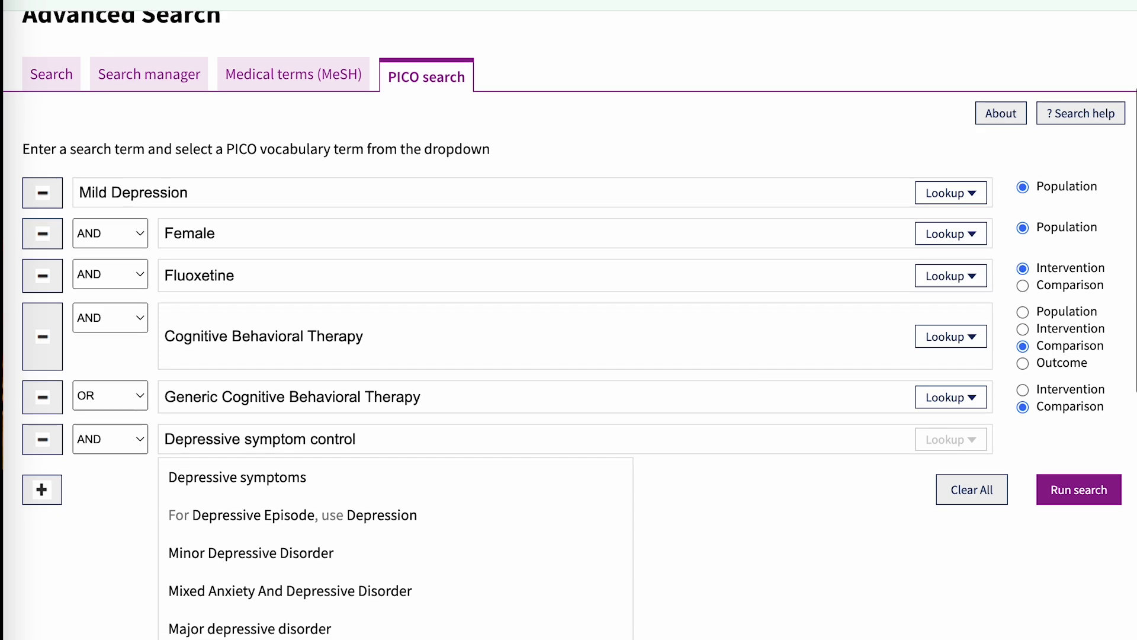
{"action": "scroll", "coordinate": [356, 625], "scroll_direction": "down", "scroll_amount": 1}
{"action": "scroll", "coordinate": [355, 625], "scroll_direction": "up", "scroll_amount": 1}
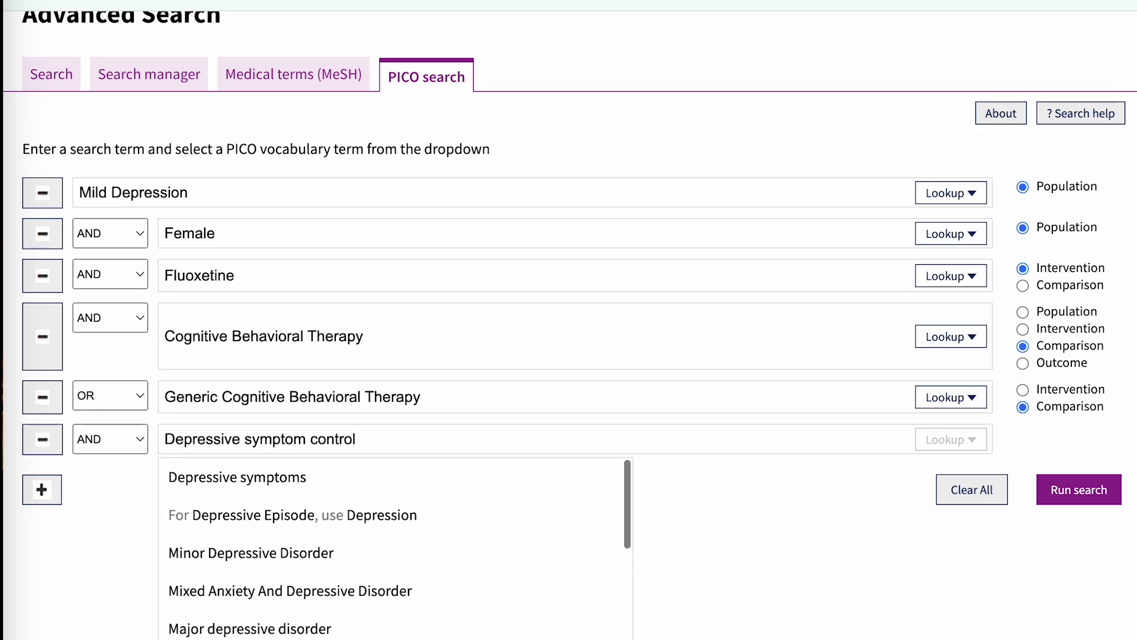
{"action": "scroll", "coordinate": [356, 625], "scroll_direction": "down", "scroll_amount": 1}
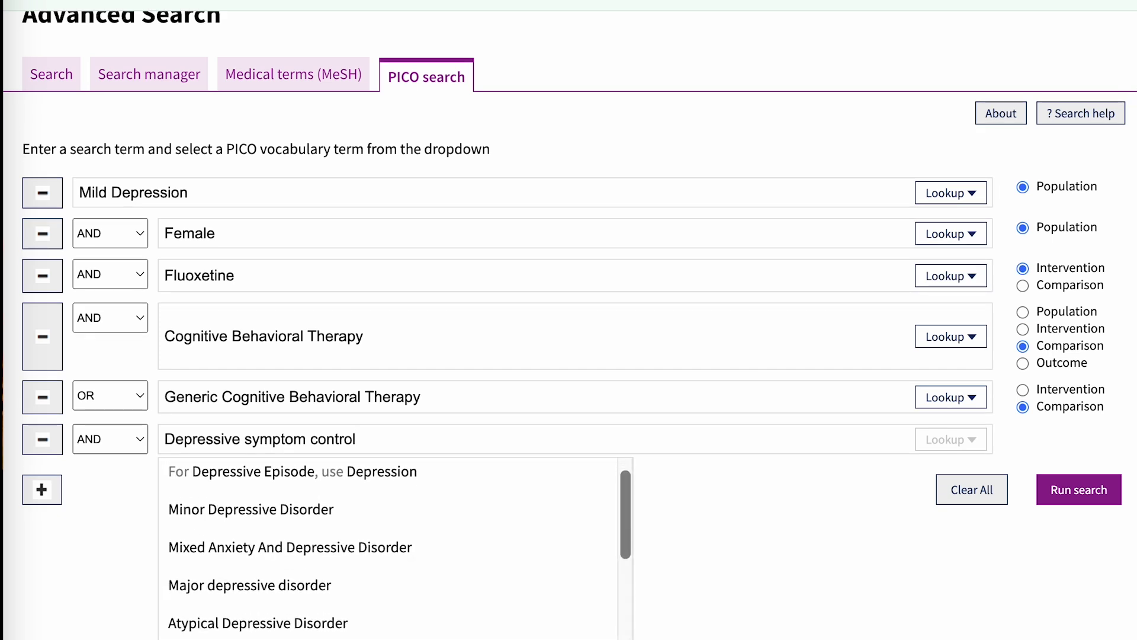
{"action": "scroll", "coordinate": [417, 633], "scroll_direction": "down", "scroll_amount": 2}
{"action": "left_click", "coordinate": [418, 630]}
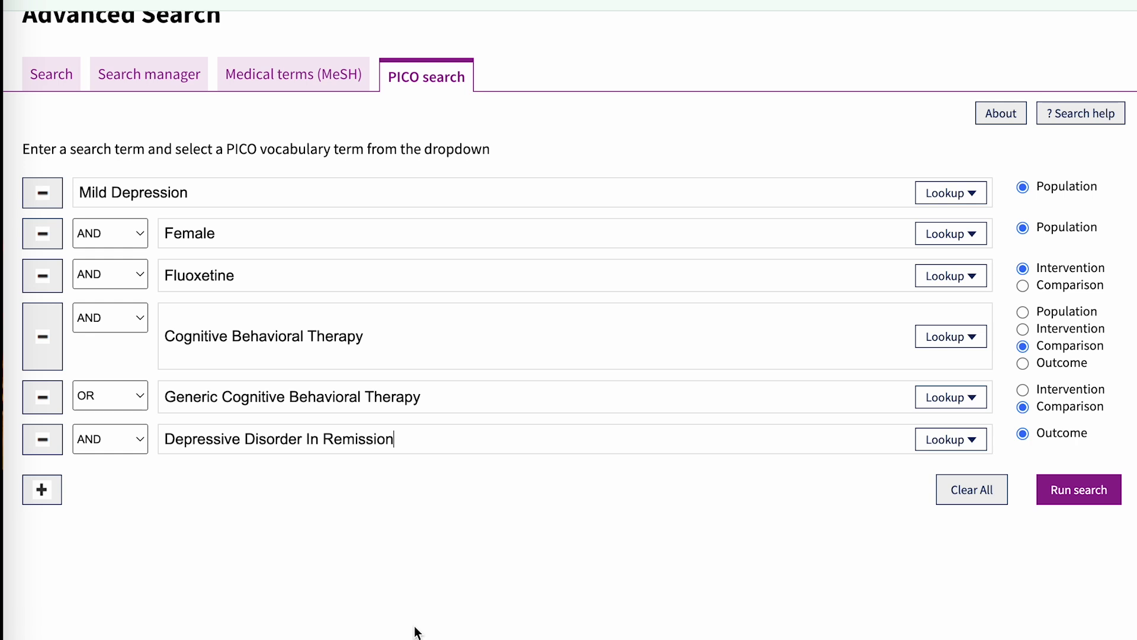
Step: Add a seventh search row joined with AND, set its vocabulary term to Depressive symptoms, and classify it as Outcome
{"action": "left_click", "coordinate": [39, 490]}
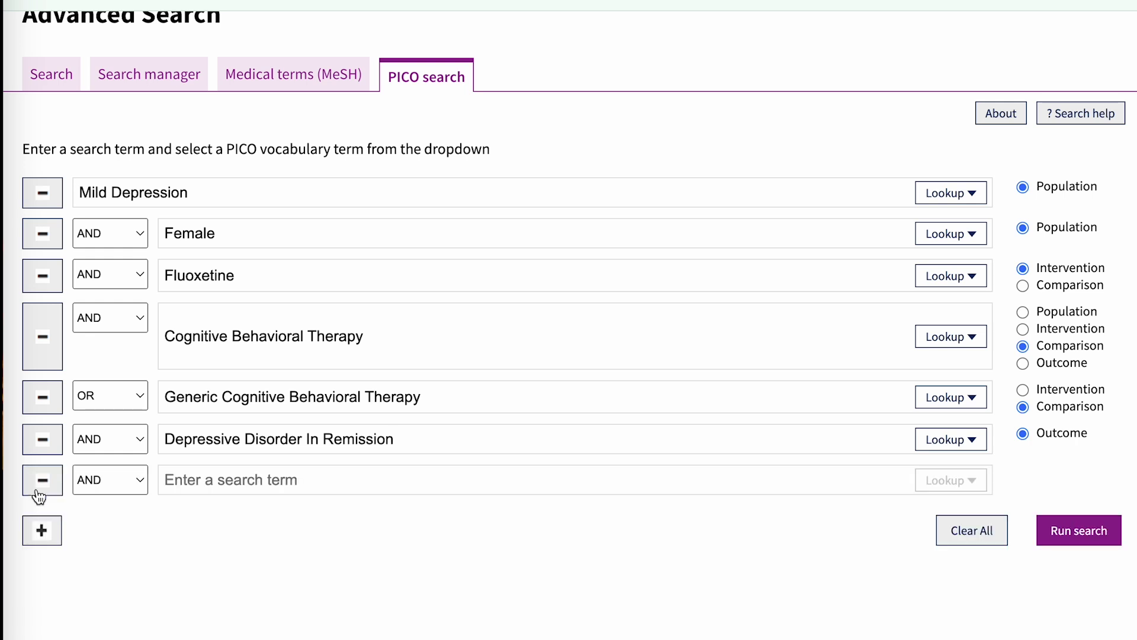
{"action": "left_click", "coordinate": [178, 478]}
{"action": "type", "text": "De"}
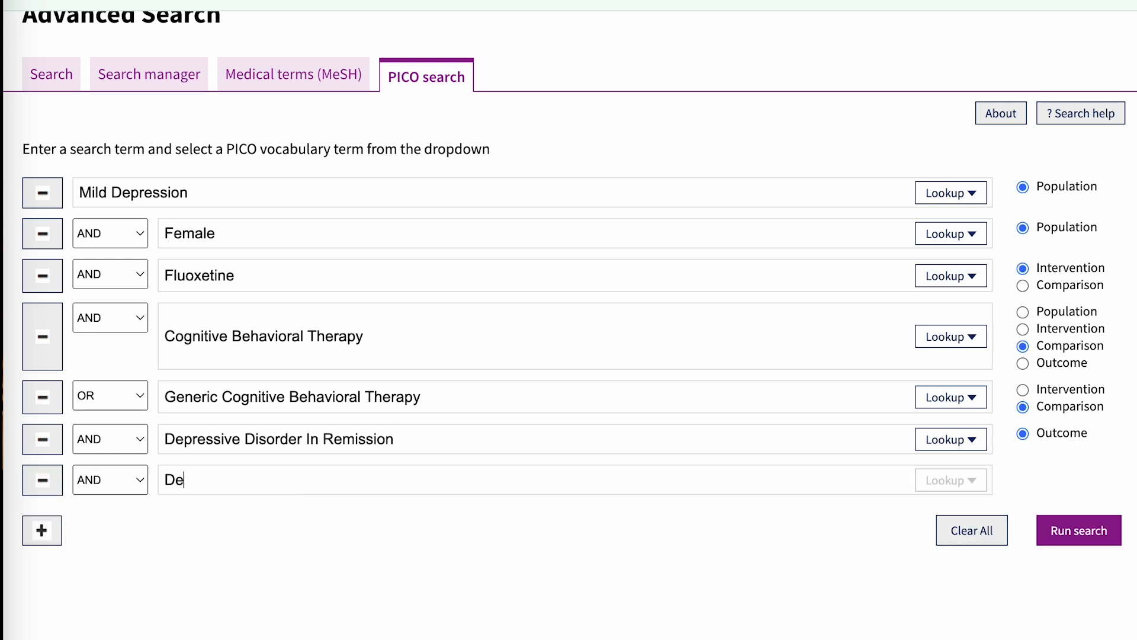
{"action": "type", "text": "pressive sym"}
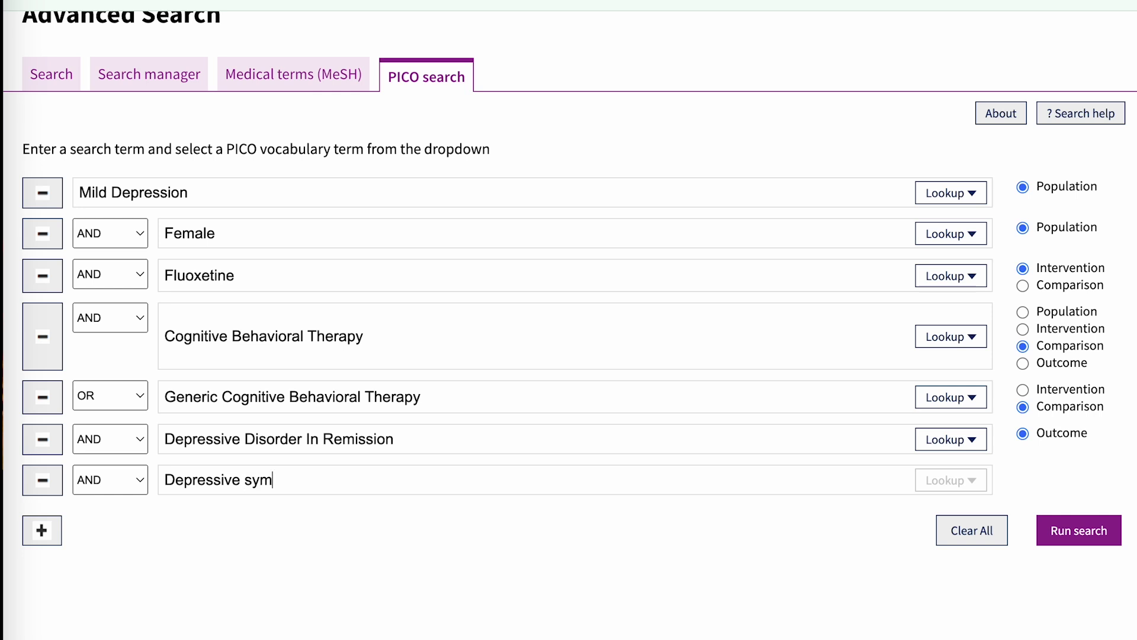
{"action": "type", "text": "ptoms"}
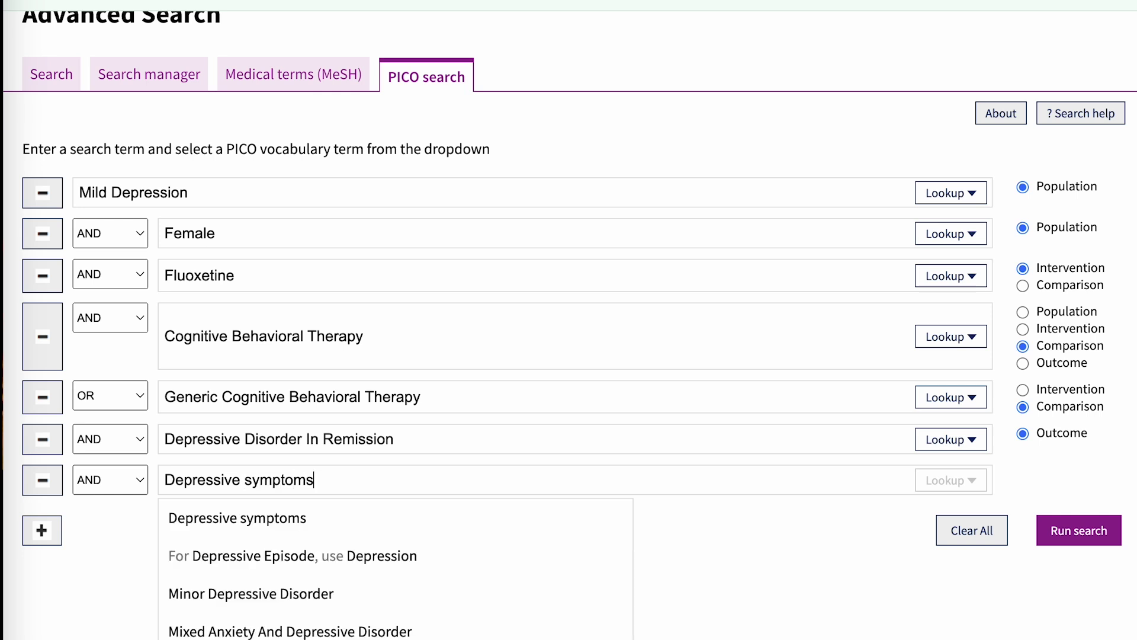
{"action": "left_click", "coordinate": [247, 524]}
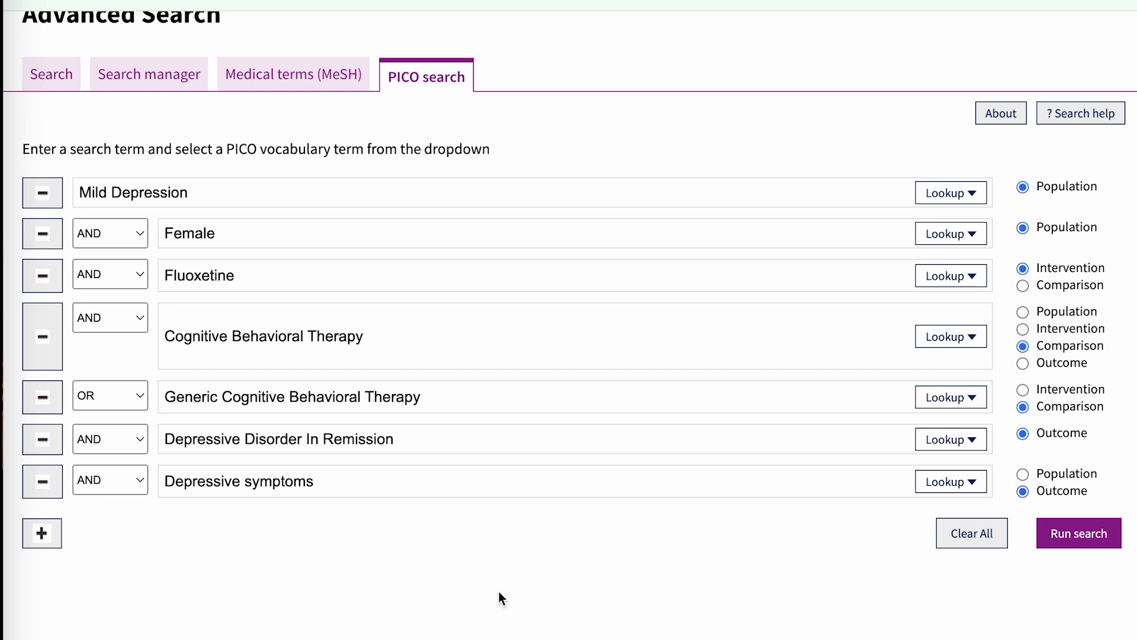
Step: Run the completed PICO search and view the matching Cochrane Reviews
{"action": "scroll", "coordinate": [499, 591], "scroll_direction": "down", "scroll_amount": 1}
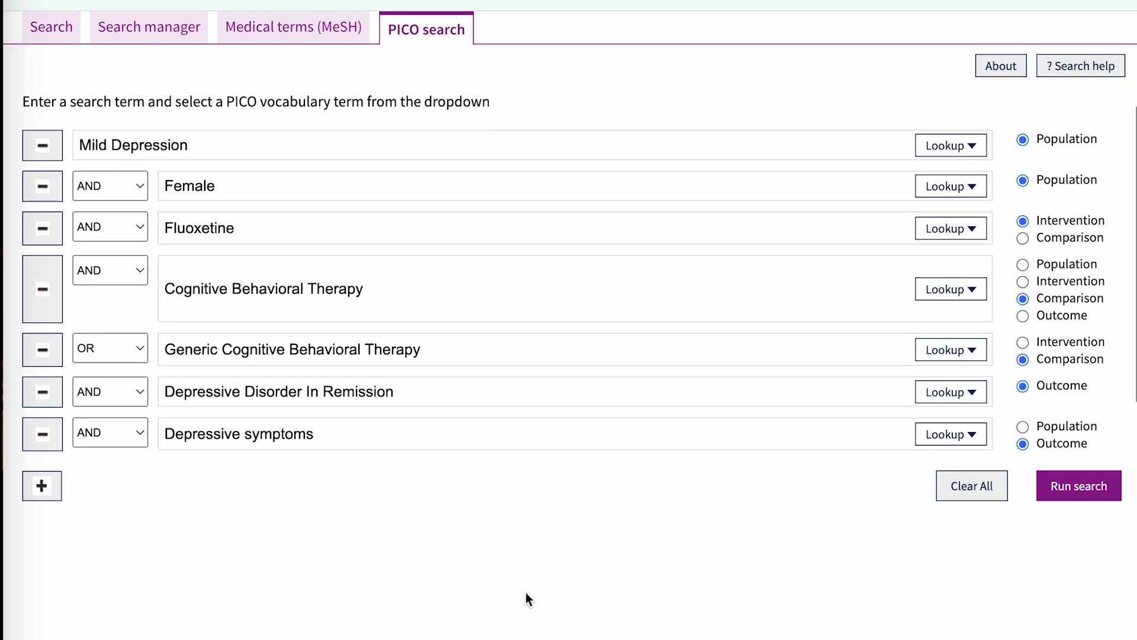
{"action": "left_click", "coordinate": [1100, 490]}
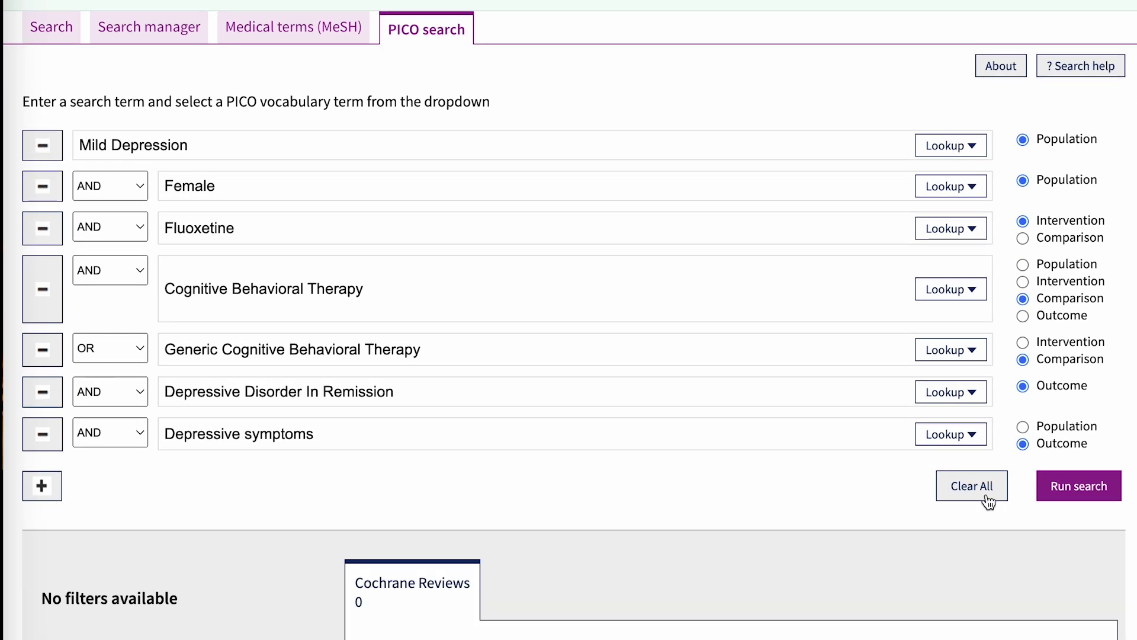
{"action": "scroll", "coordinate": [985, 499], "scroll_direction": "down", "scroll_amount": 4}
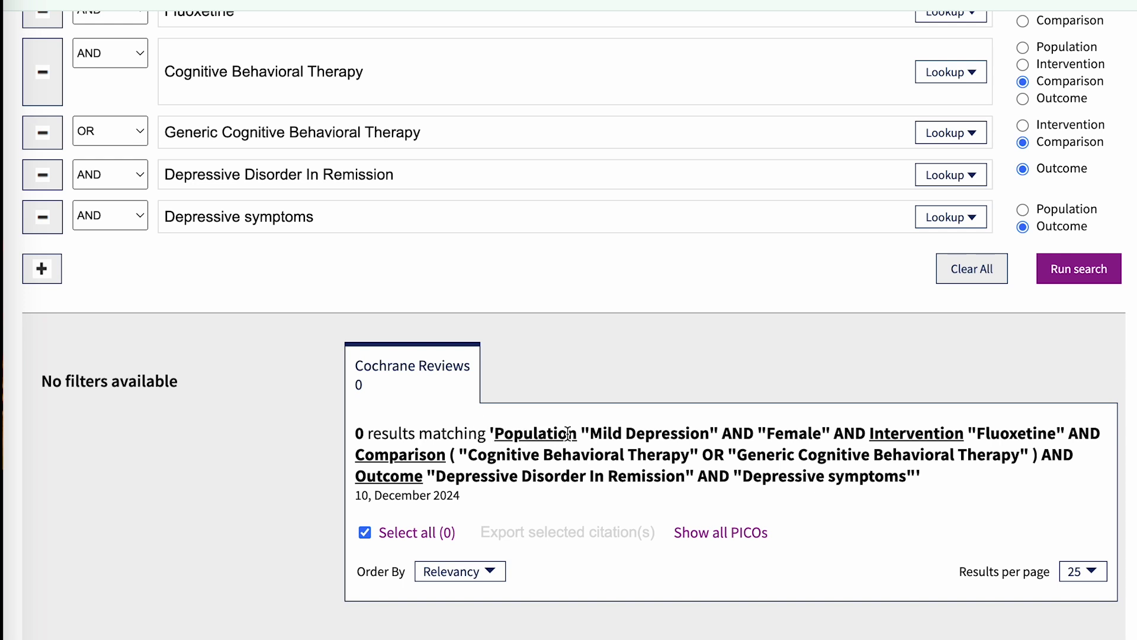
{"action": "left_click_drag", "start_coordinate": [580, 433], "coordinate": [627, 433]}
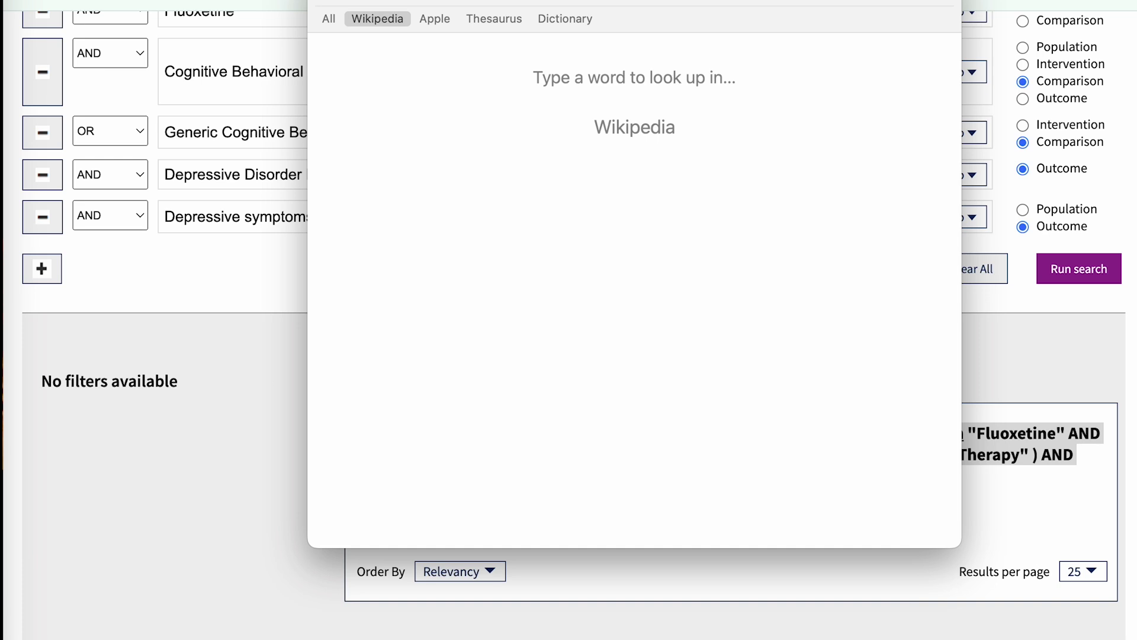
{"action": "key", "text": "Escape"}
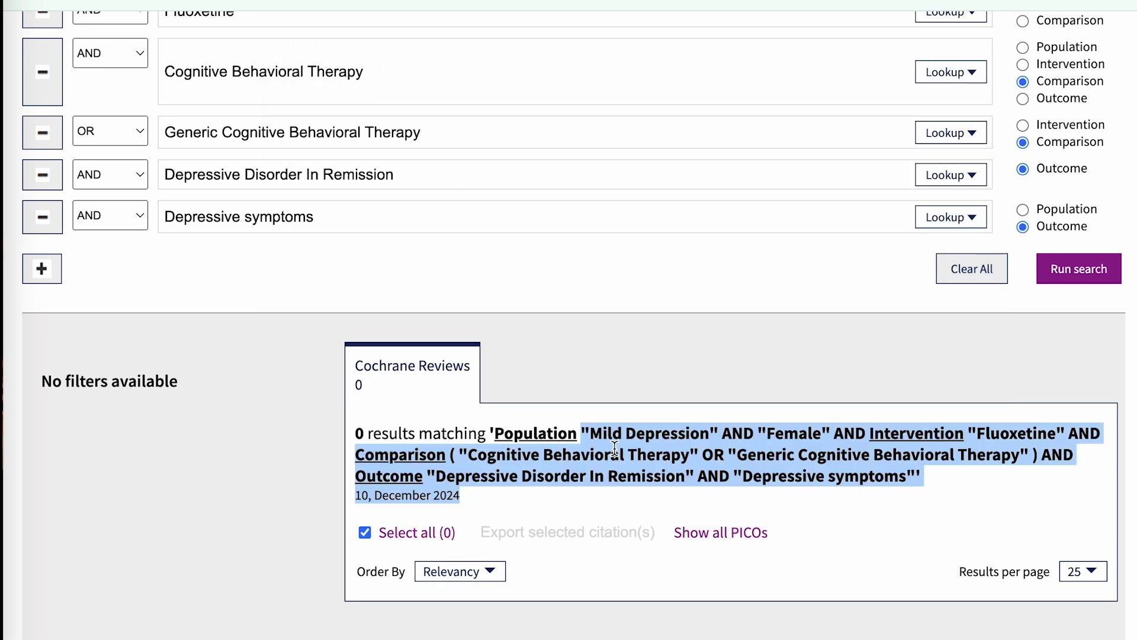
{"action": "left_click", "coordinate": [304, 496]}
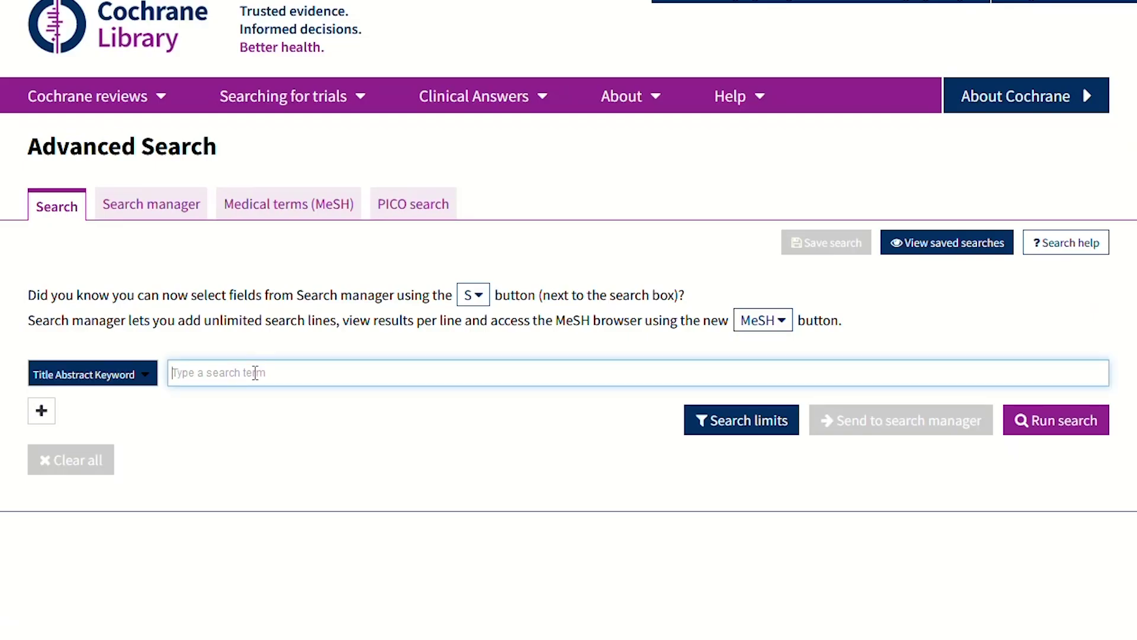
Step: Search Title Abstract Keyword for "mild depression" AND (women OR female) AND (fluoxetine OR Prozac) AND "cognitive behavioral therapy" AND ("depressive symptoms" OR "depression disorder in remission")
{"action": "type", "text": "\"mild depression\" AND (women OR female) AND (fluoxetine OR Prozac) AND \"cognitive behavioral therapy\" AND (\"depressive symptoms\" OR \"depression disorder in remission\")."}
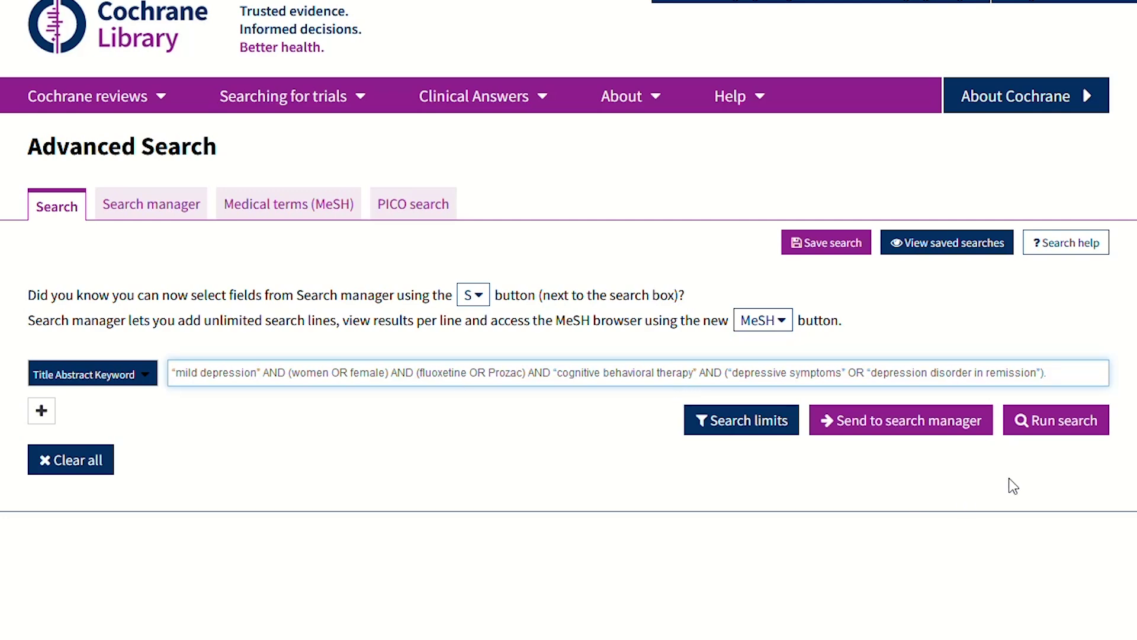
{"action": "left_click", "coordinate": [1071, 428]}
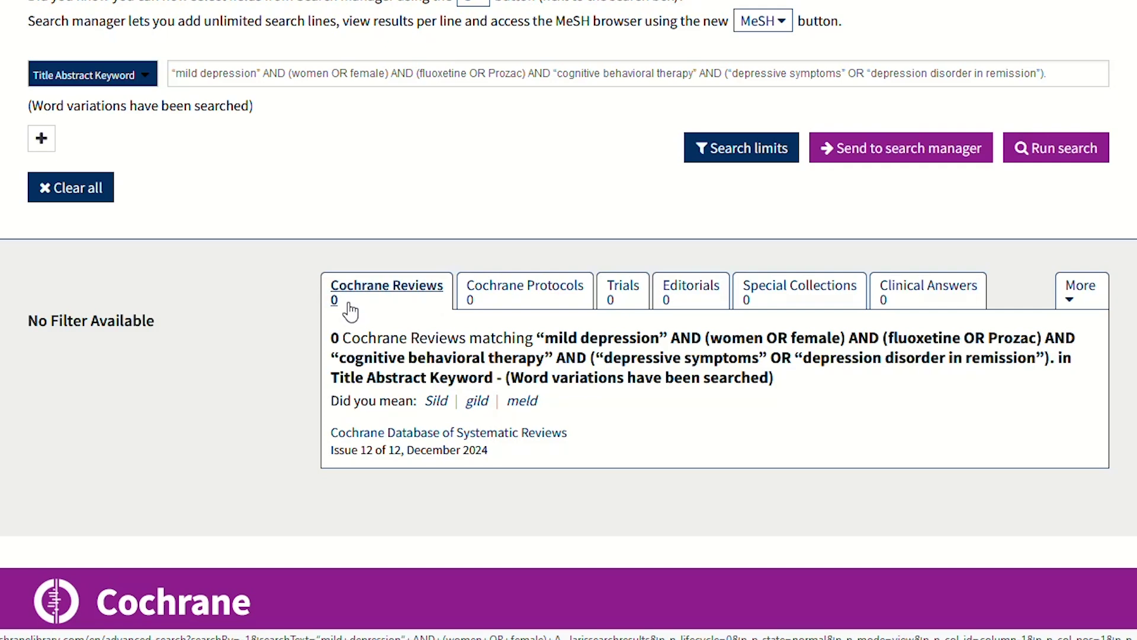
{"action": "left_click", "coordinate": [349, 303]}
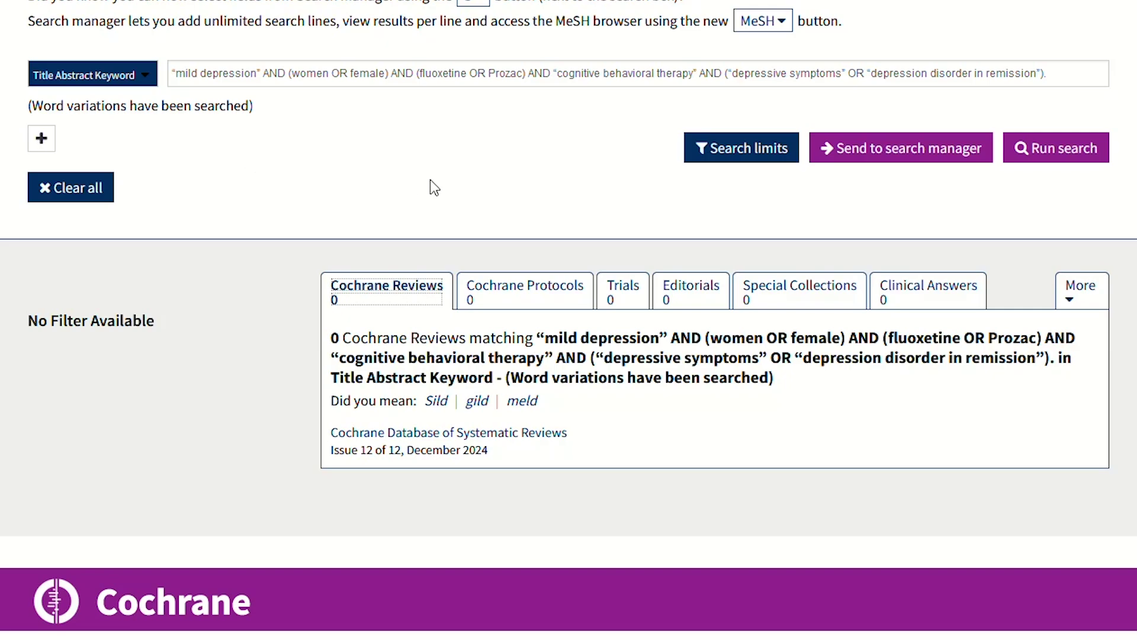
{"action": "scroll", "coordinate": [437, 188], "scroll_direction": "up", "scroll_amount": 5}
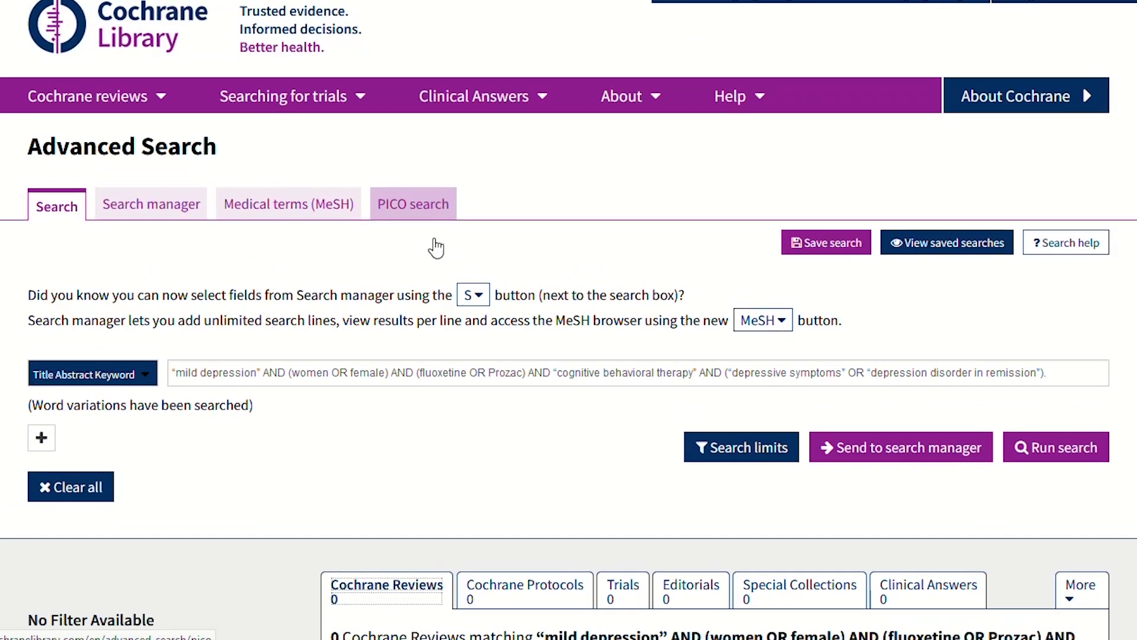